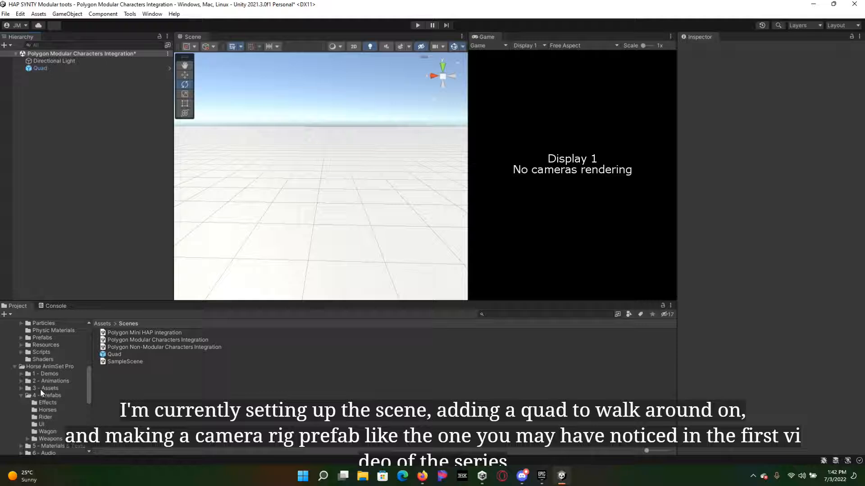
- Add the Cinemachine camera prefabs from CM Brain through CM Lock On Target to the scene hierarchy
scroll(40, 388, "up", 2)
scroll(47, 404, "up", 4)
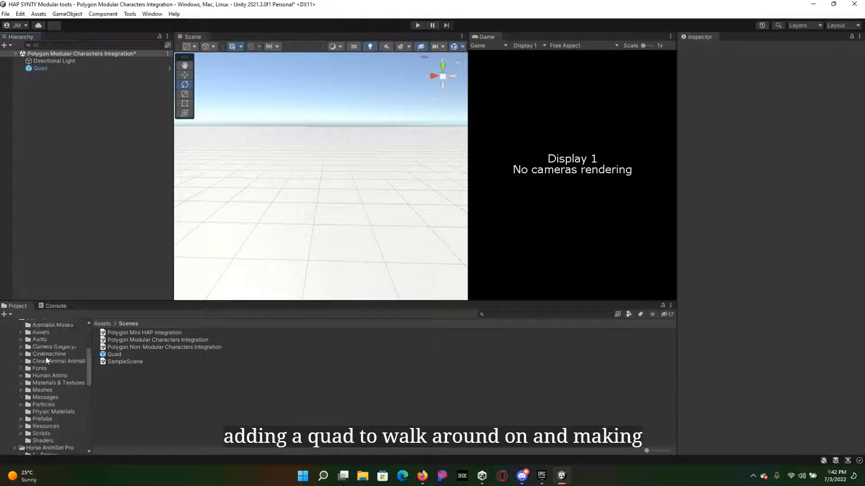
left_click(46, 355)
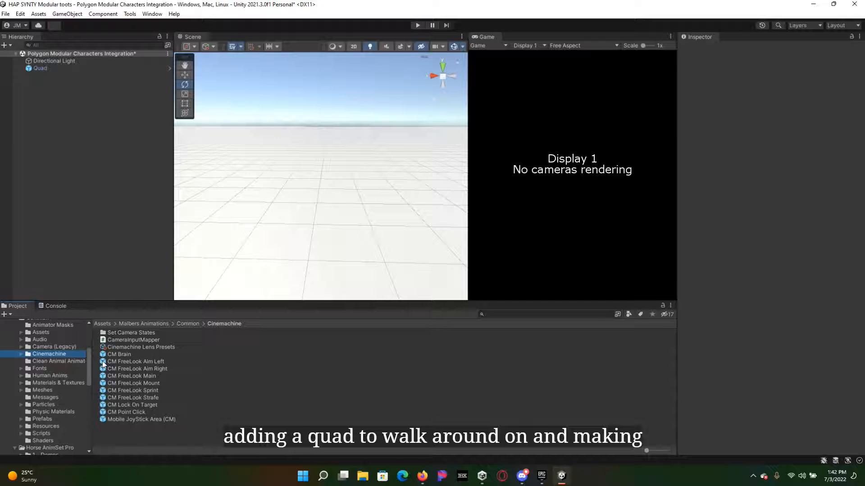
left_click(113, 354)
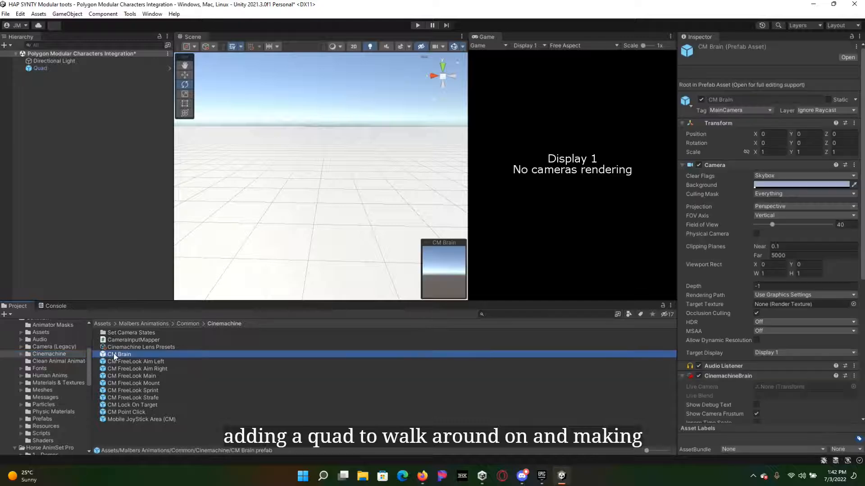
left_click(141, 401, "shift")
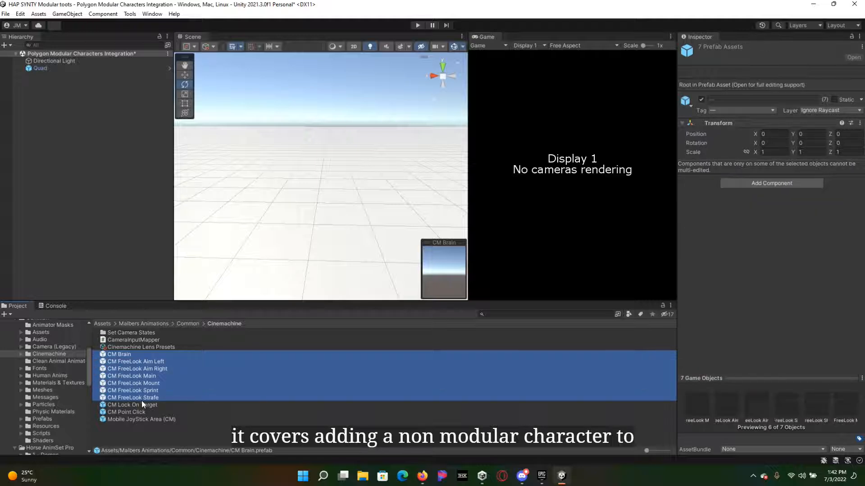
left_click(142, 404, "shift")
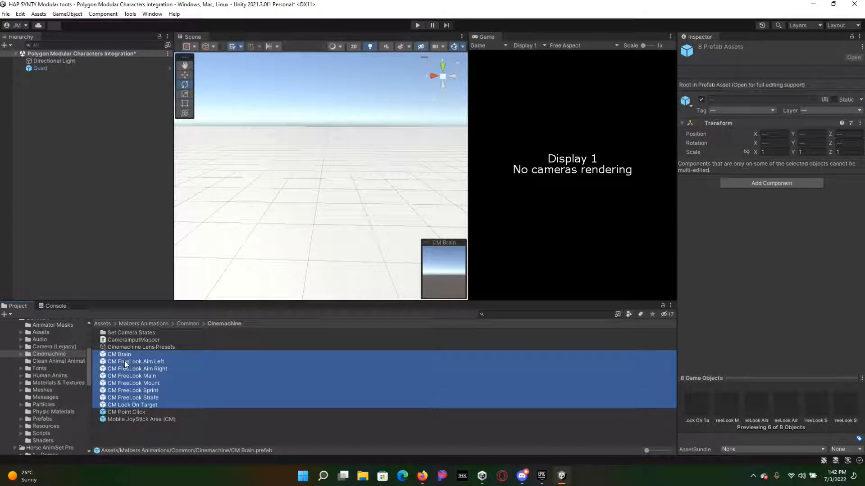
left_click_drag(124, 360, 82, 149)
- Group the added camera objects under a new empty parent named CameraRig and collapse it
right_click(50, 88)
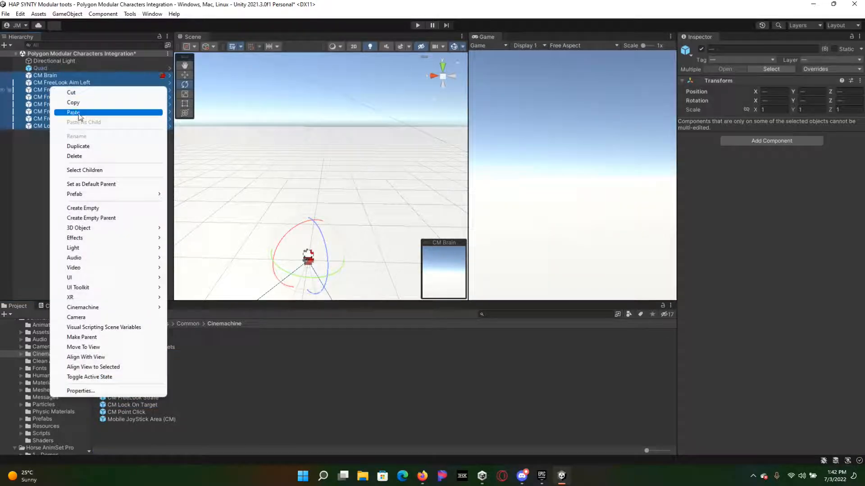
left_click(94, 219)
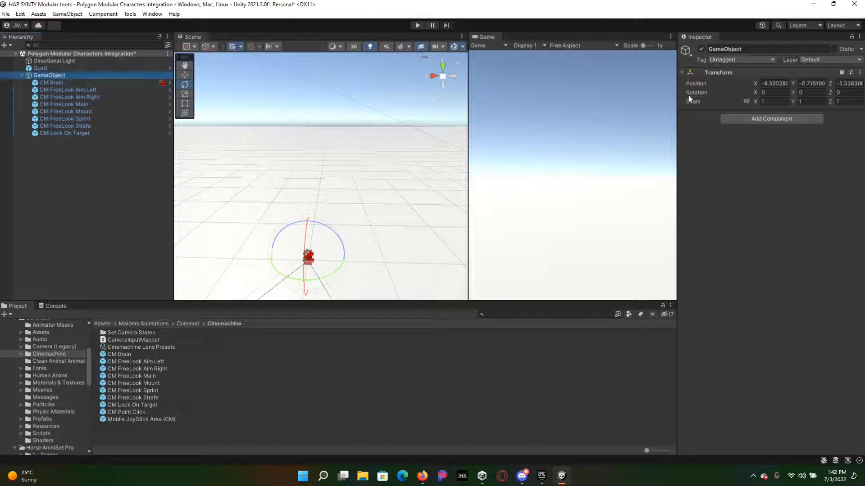
left_click(744, 48)
type("Ca")
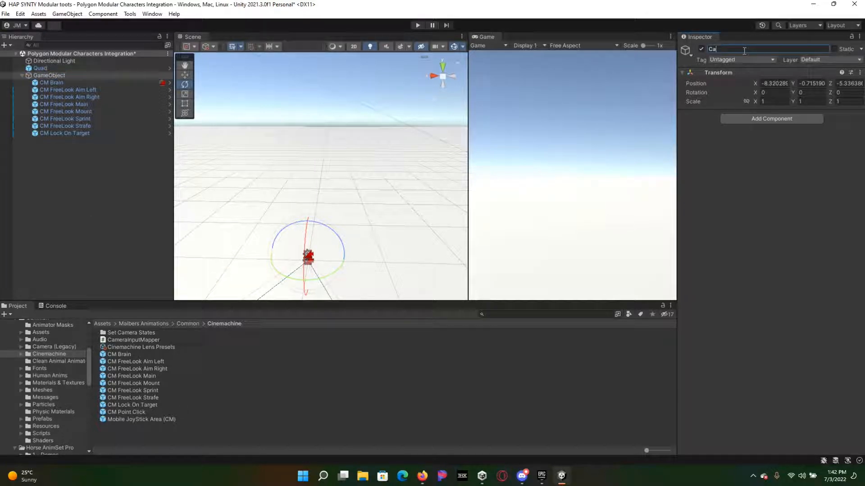
type("meraRig")
left_click(56, 219)
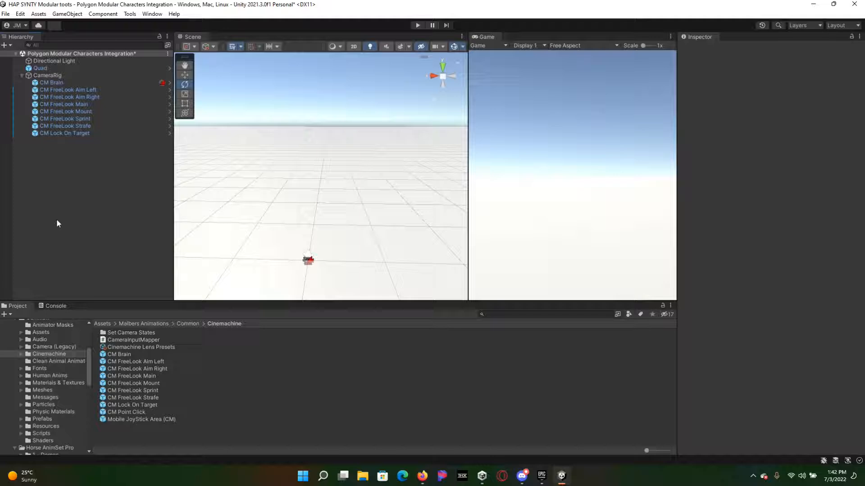
left_click(22, 75)
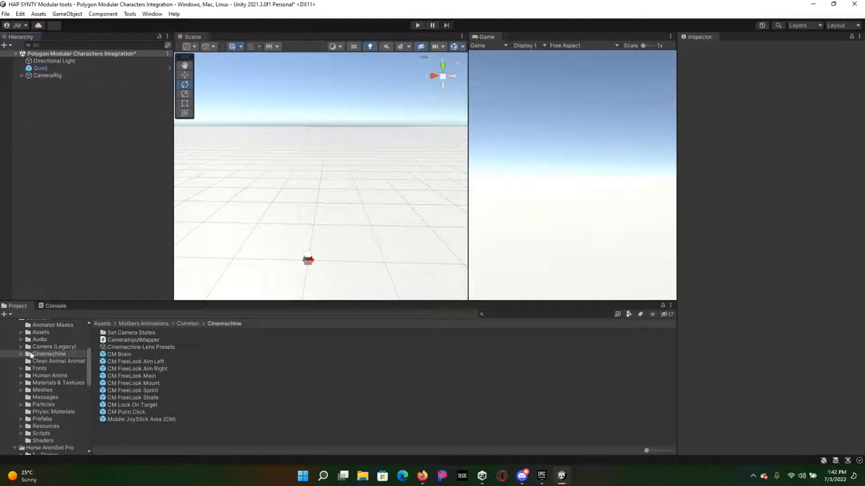
- Add the Human Rider Base prefab from Horse AnimSet Pro's Rider prefabs to the scene
scroll(62, 363, "down", 5)
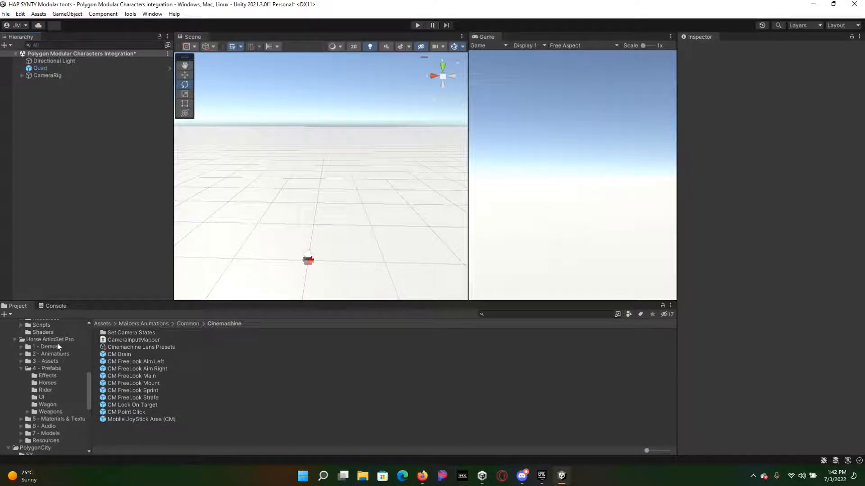
left_click(51, 382)
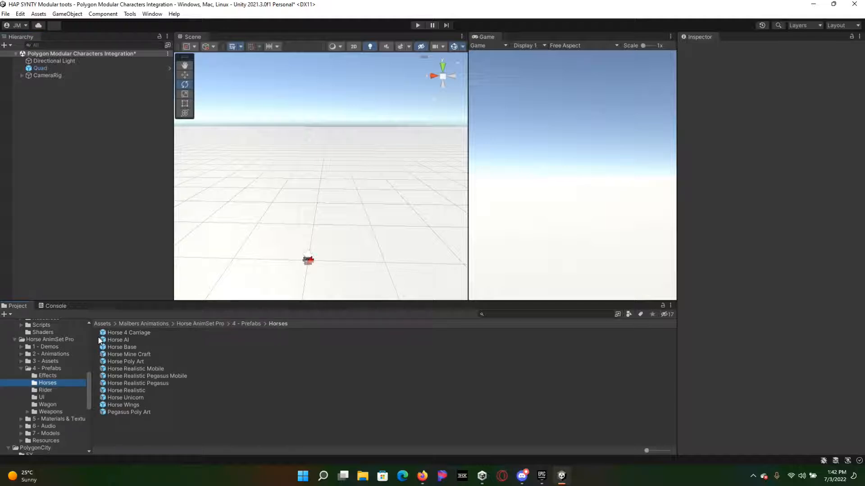
left_click(43, 390)
left_click_drag(120, 333, 102, 245)
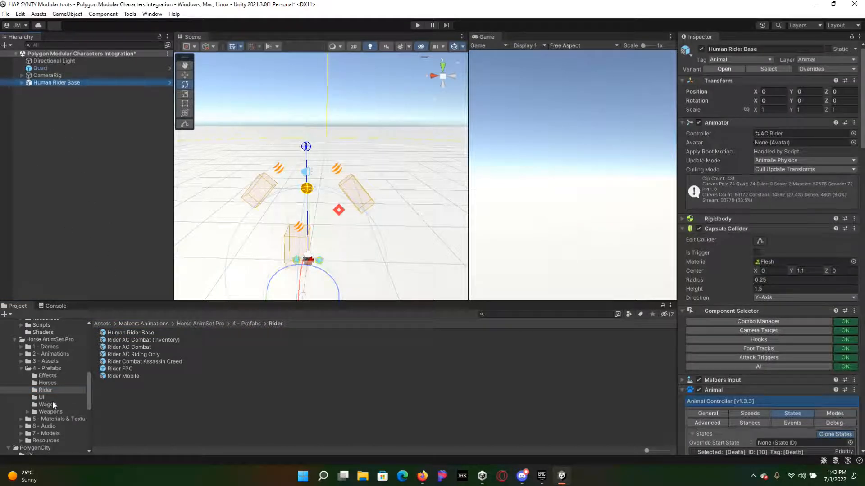
- Open the Characters_Presets folder within the PolygonFantasyHeroCharacters prefabs, widening the folder tree to read the full names
scroll(52, 400, "down", 5)
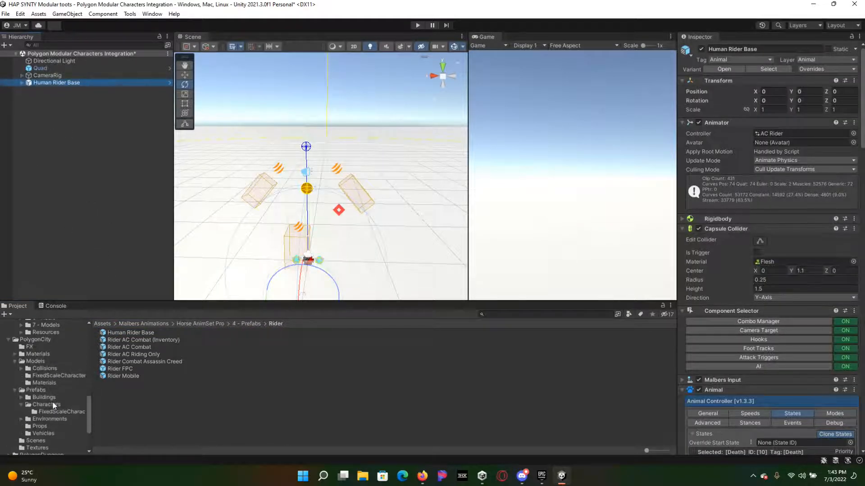
left_click(8, 340)
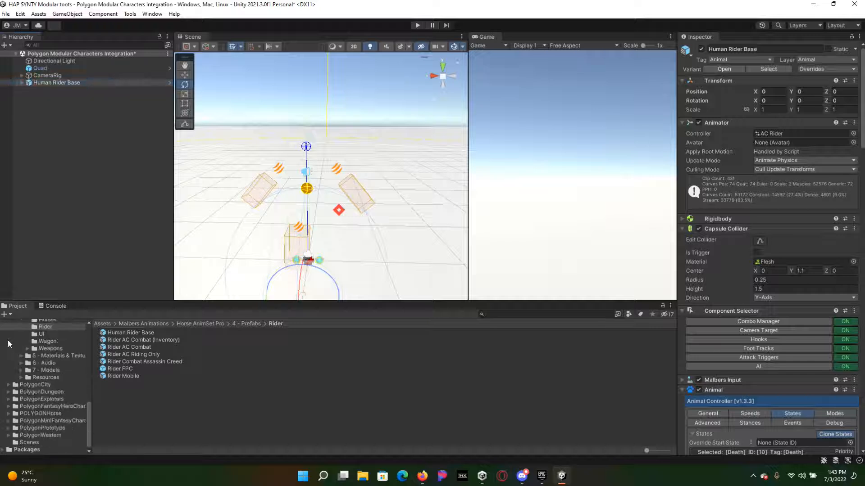
left_click(52, 406)
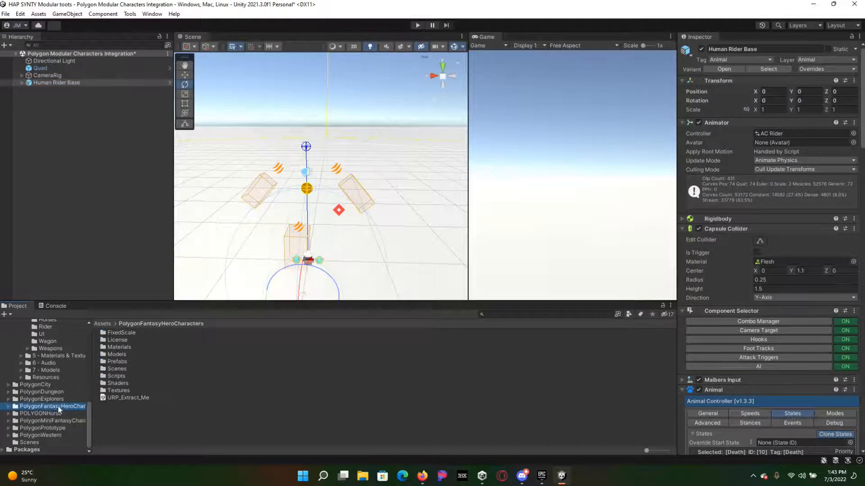
left_click_drag(91, 386, 112, 387)
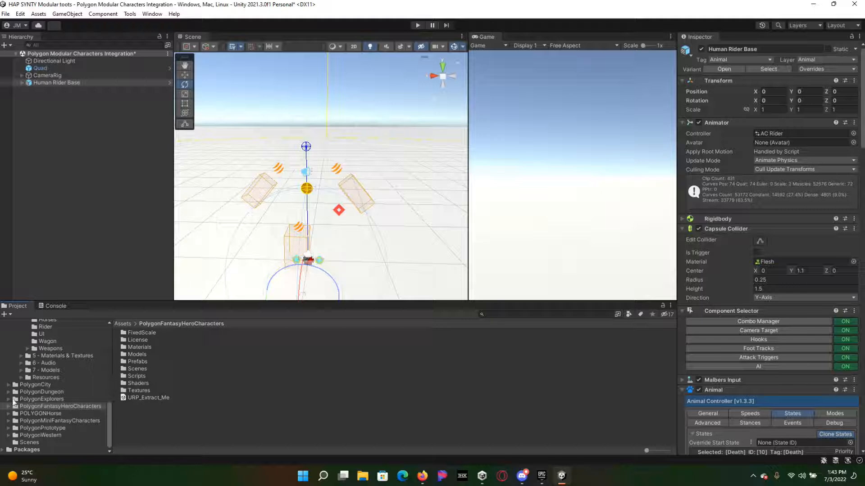
left_click(9, 406)
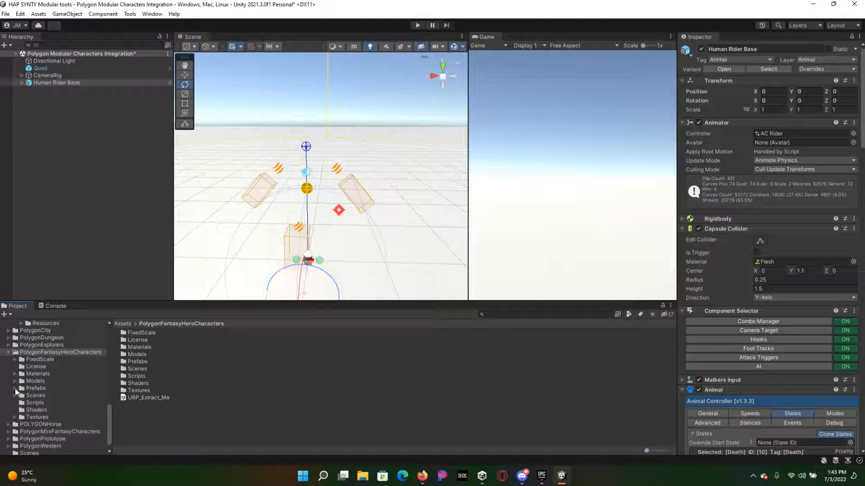
left_click(15, 389)
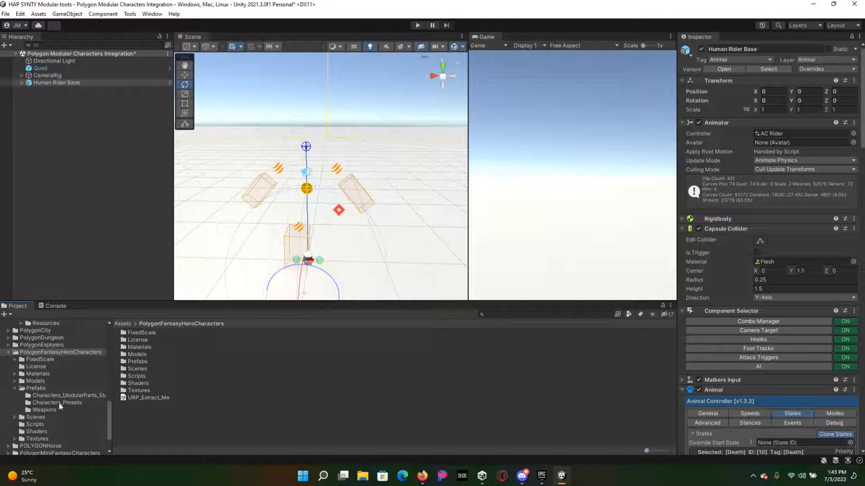
left_click(59, 402)
left_click(39, 390)
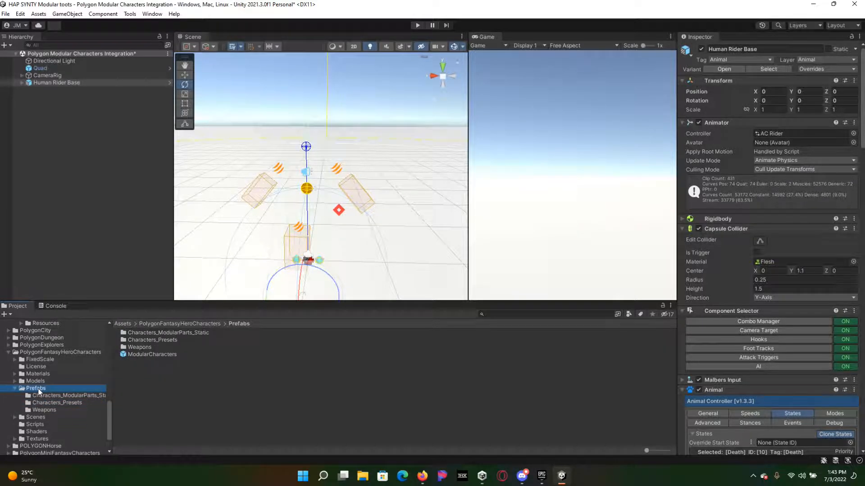
left_click(58, 404)
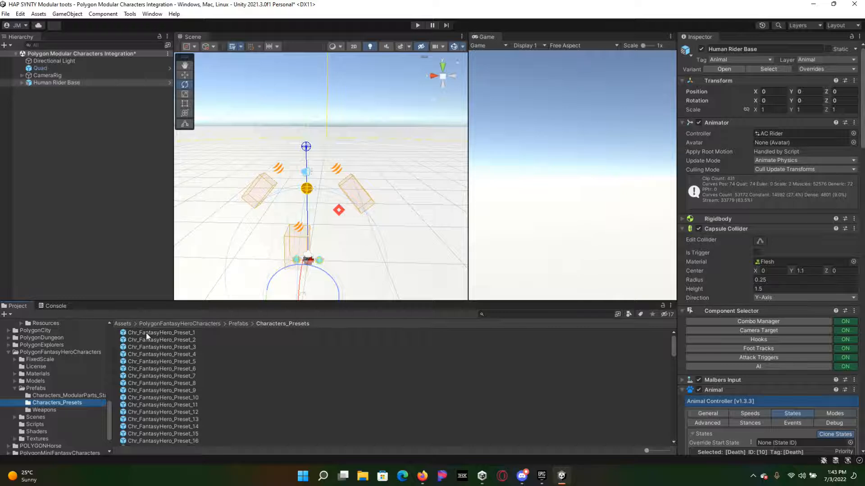
- Preview the first six fantasy hero presets in an enlarged preview and add Chr_FantasyHero_Preset_6 to the scene
left_click(146, 333)
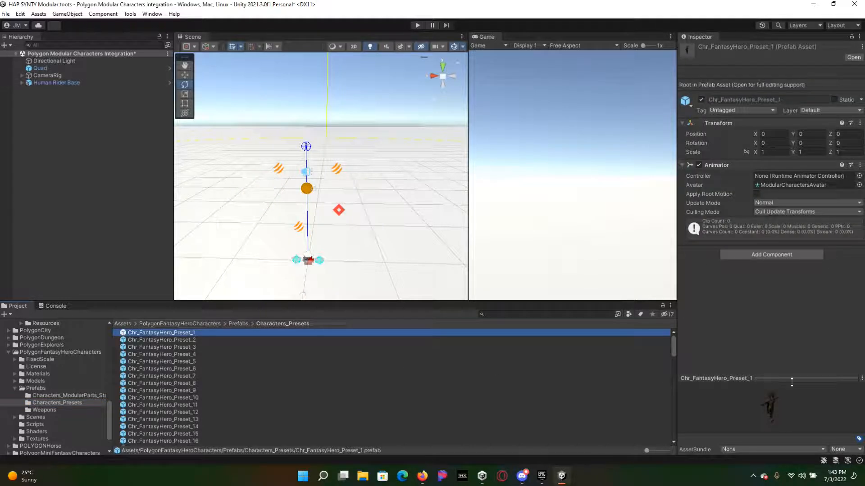
left_click_drag(802, 380, 801, 283)
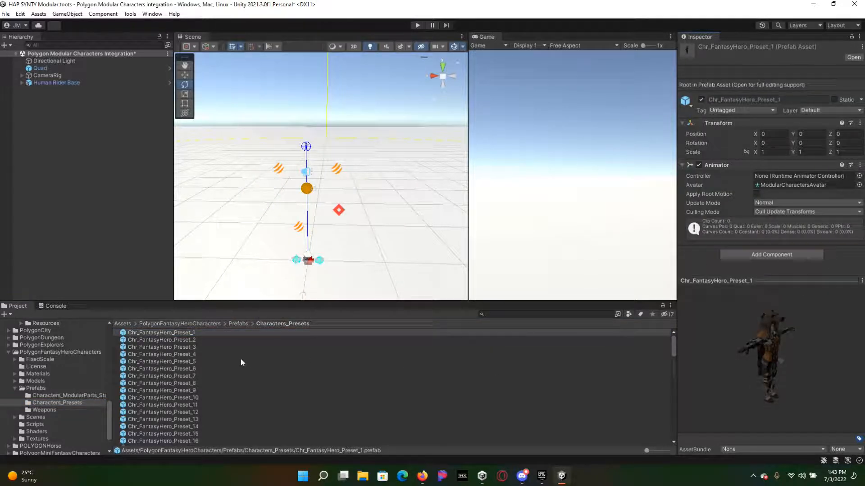
left_click(181, 333)
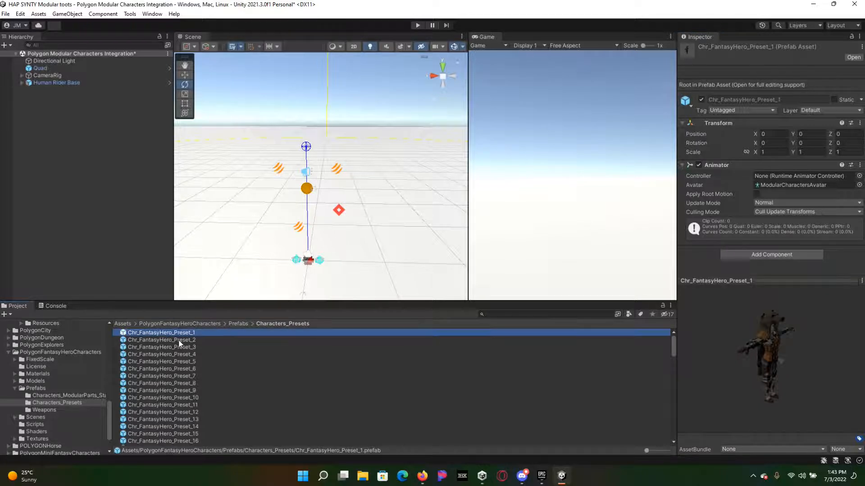
left_click(179, 340)
key("Down")
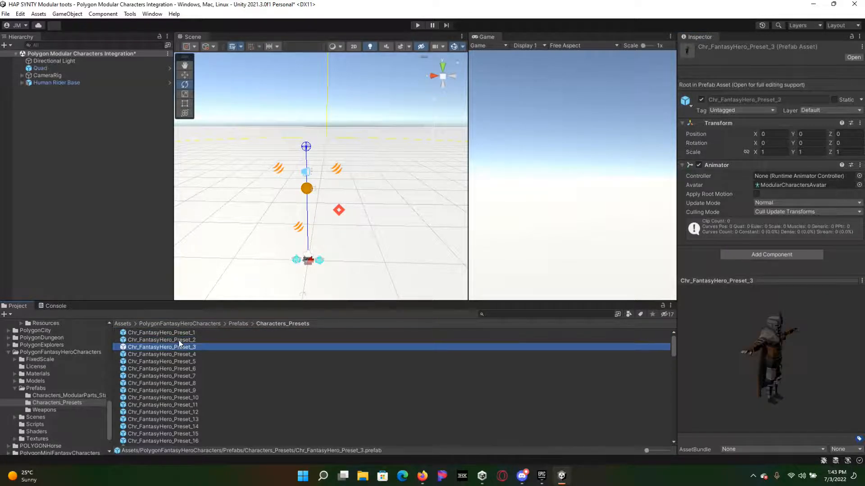
key("Down")
key("Down")
key("Down")
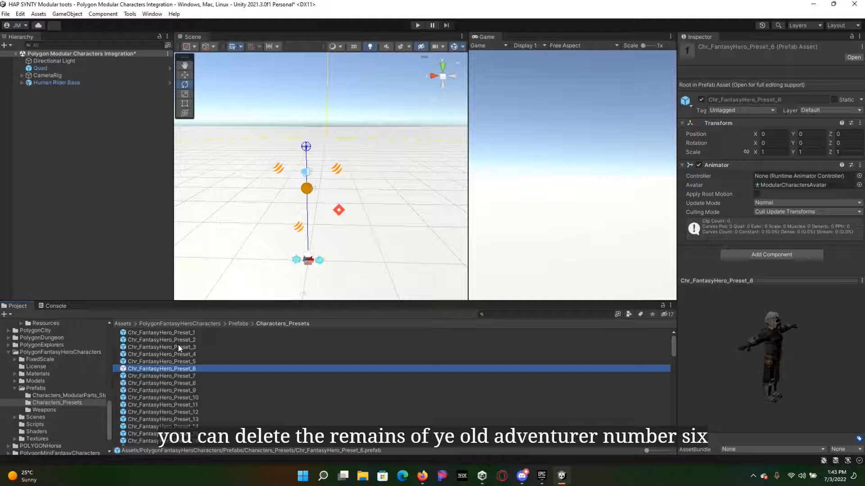
left_click_drag(172, 368, 84, 161)
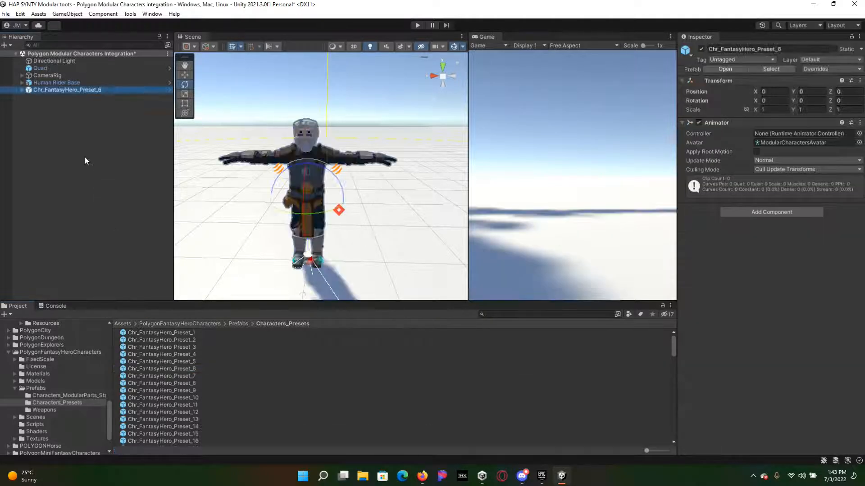
- Completely unpack the Human Rider Base and Chr_FantasyHero_Preset_6 prefab instances together, and clear the selection
left_click(56, 82)
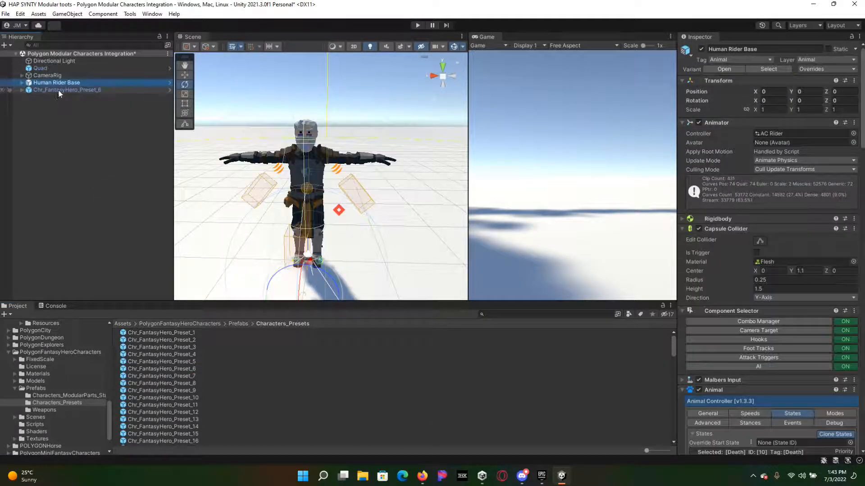
left_click(58, 89, "ctrl")
right_click(59, 90)
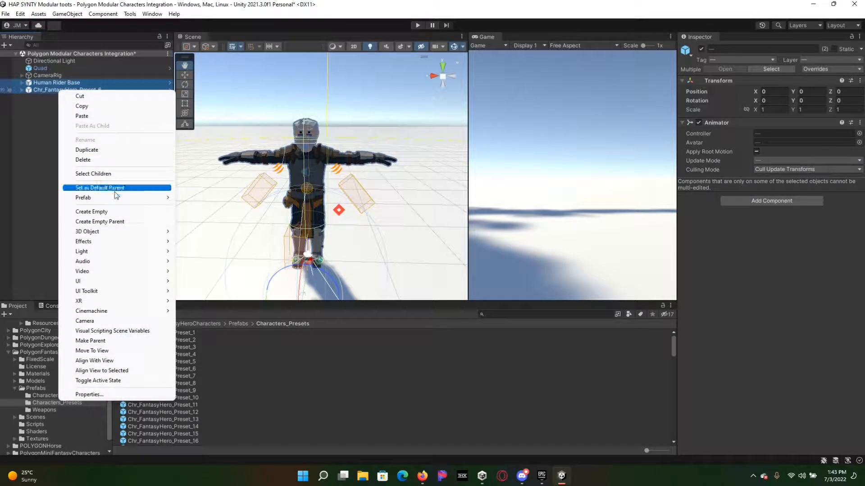
mouse_move(118, 198)
left_click(202, 218)
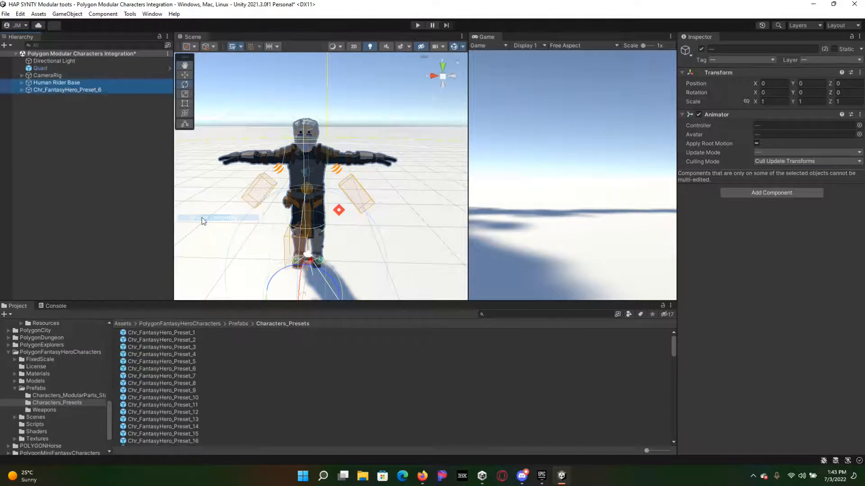
left_click(54, 118)
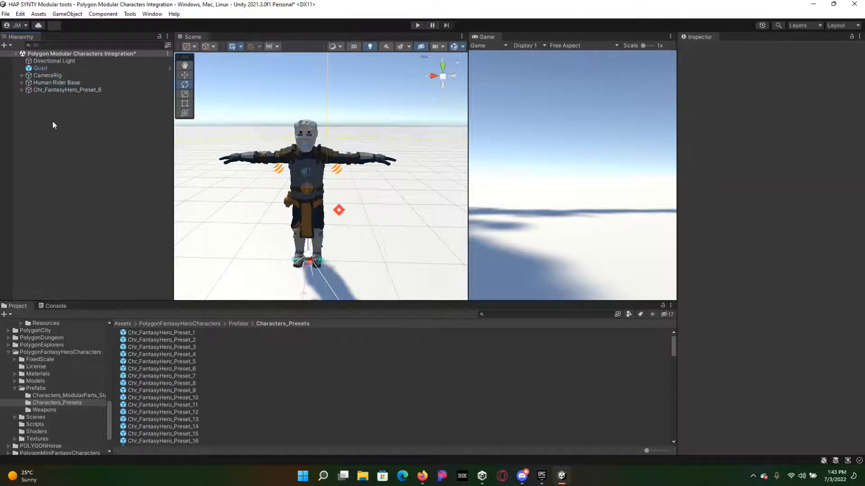
- Move All_Gender_Parts, Female_Parts and Male_Parts out of the preset's Modular_Characters object into Human Rider Base
left_click(22, 90)
left_click(48, 104)
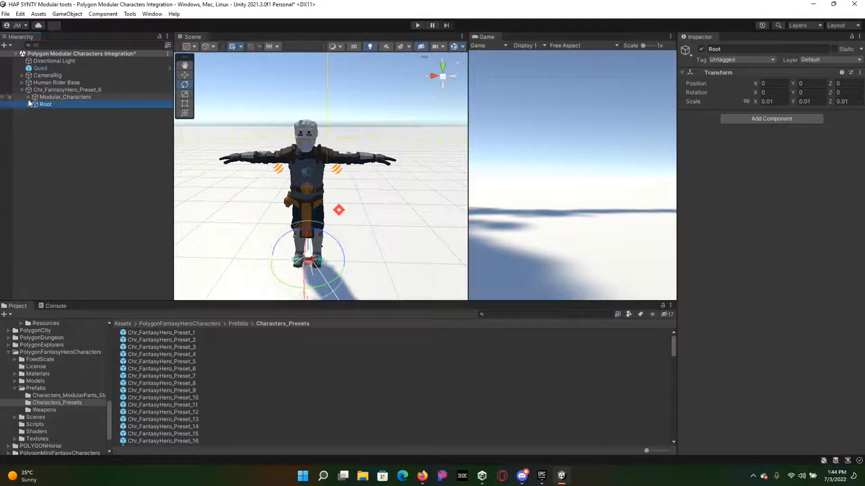
left_click(28, 98)
left_click(52, 118)
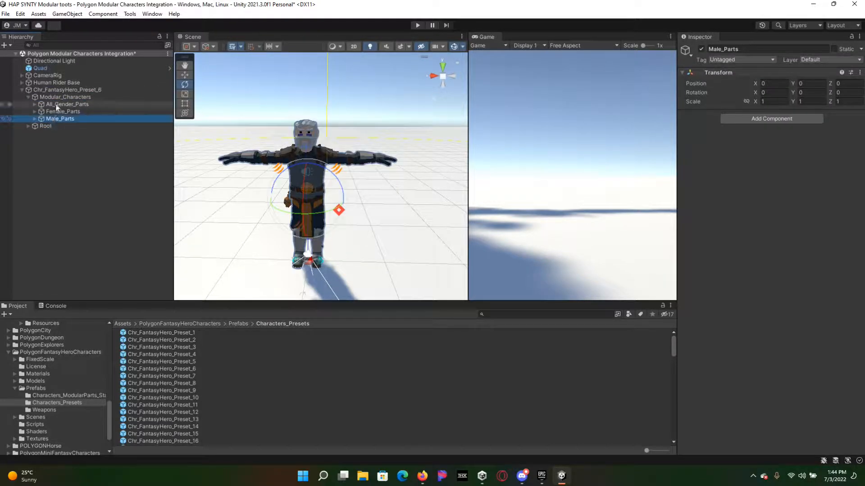
left_click(56, 106, "shift")
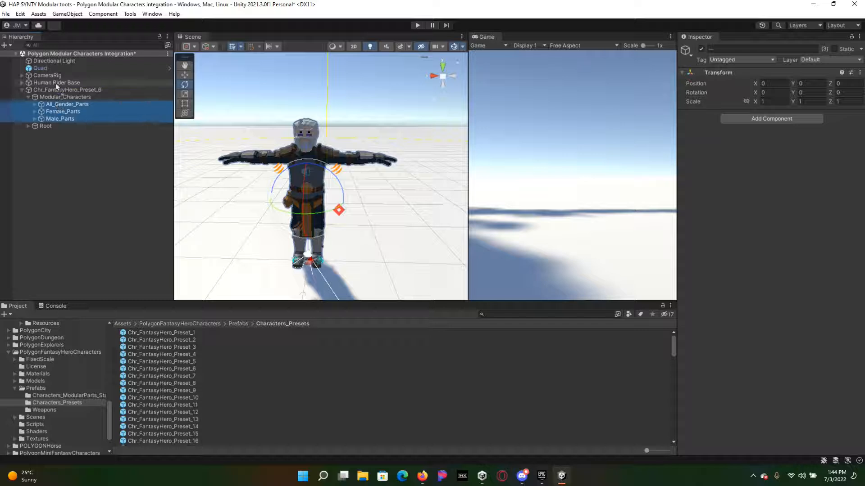
left_click_drag(55, 84, 55, 83)
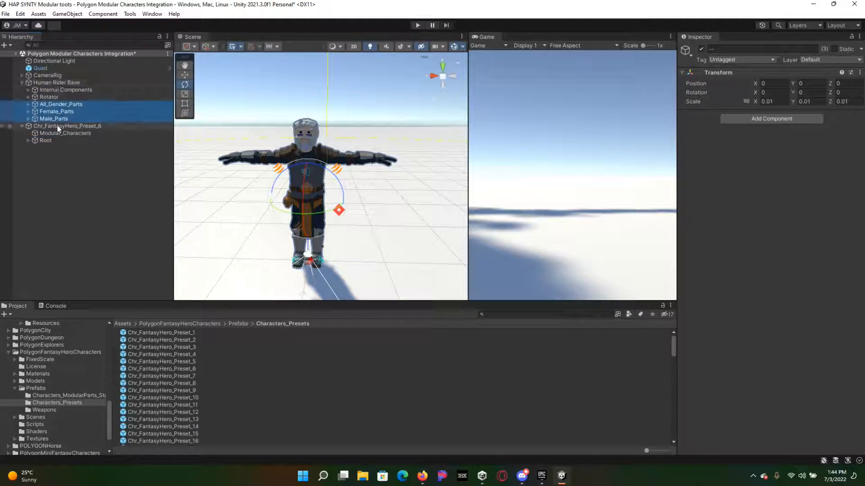
- Move the preset's Root object into Human Rider Base and delete the leftover Chr_FantasyHero_Preset_6 object
left_click(47, 141)
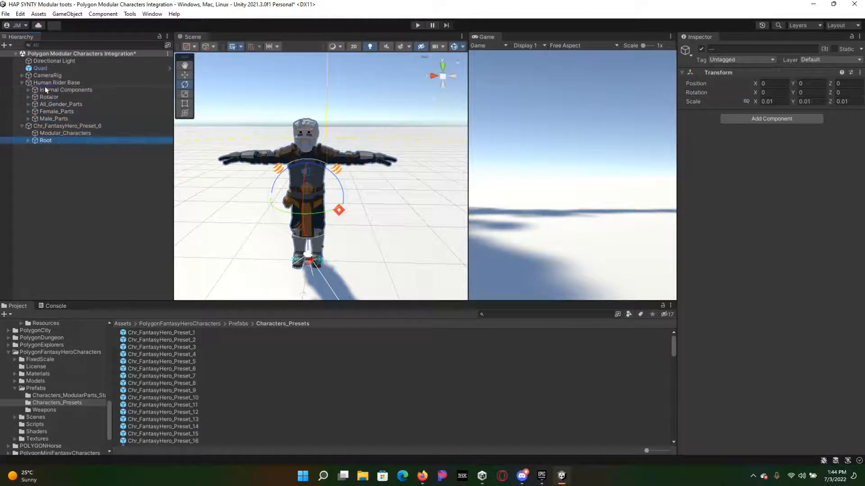
left_click_drag(45, 83, 44, 81)
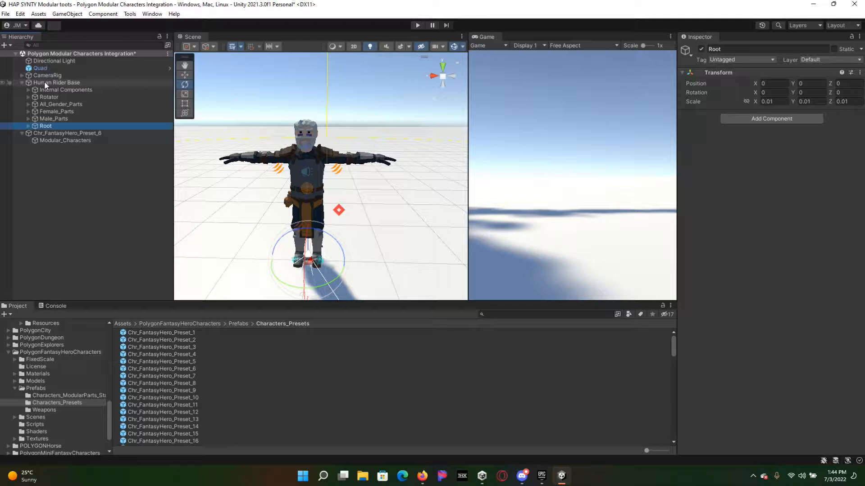
left_click(56, 135)
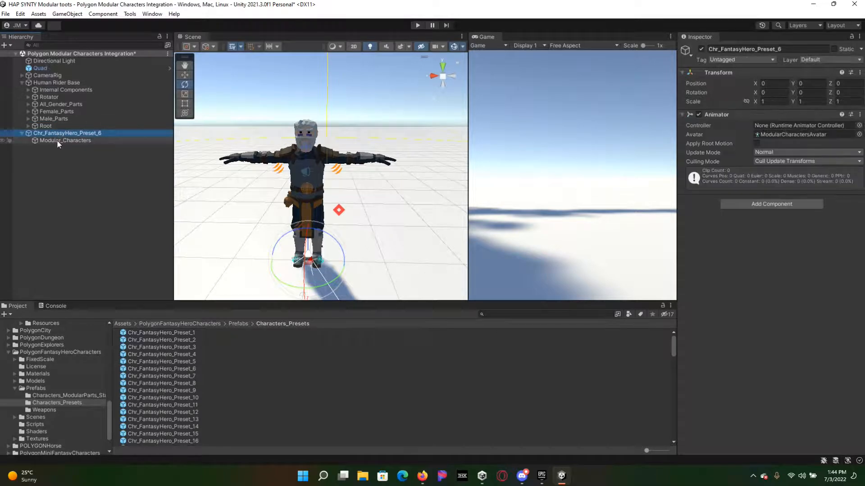
key("Delete")
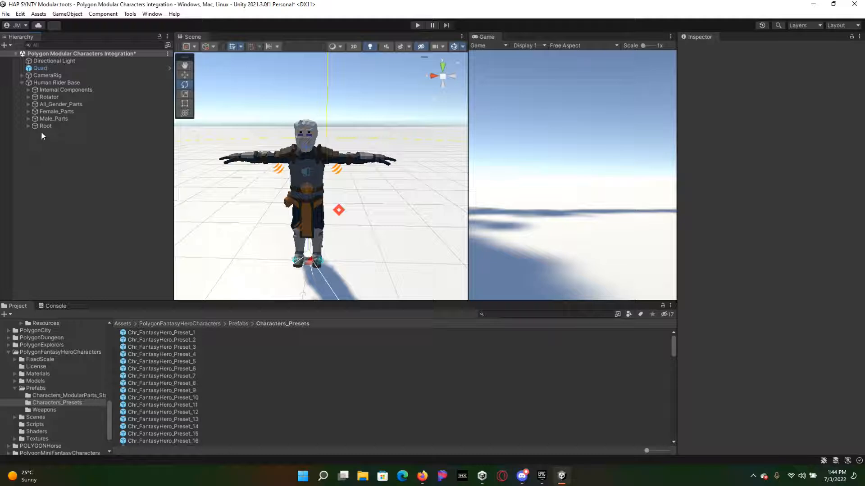
- Expand the Root bone chain under Human Rider Base through Hips, Spine_01 and Spine_02 to Spine_03's children
left_click(50, 127)
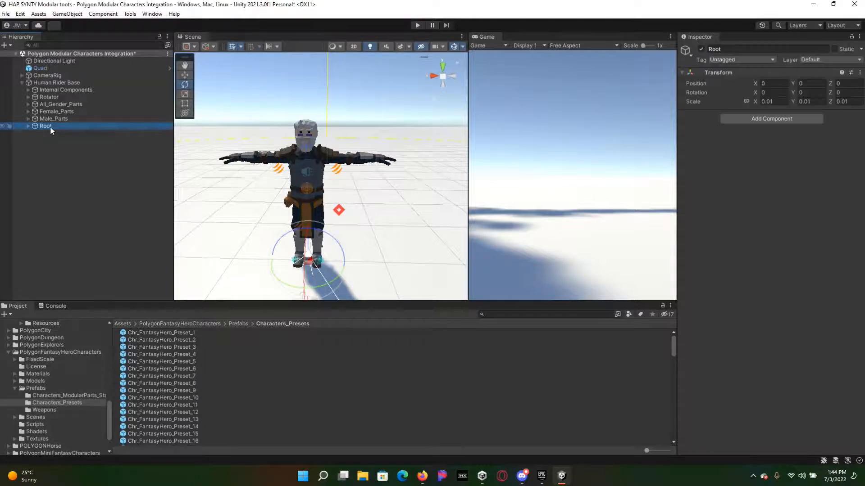
key("Right")
key("Right")
key("Right")
key("Right")
key("Right")
key("Right")
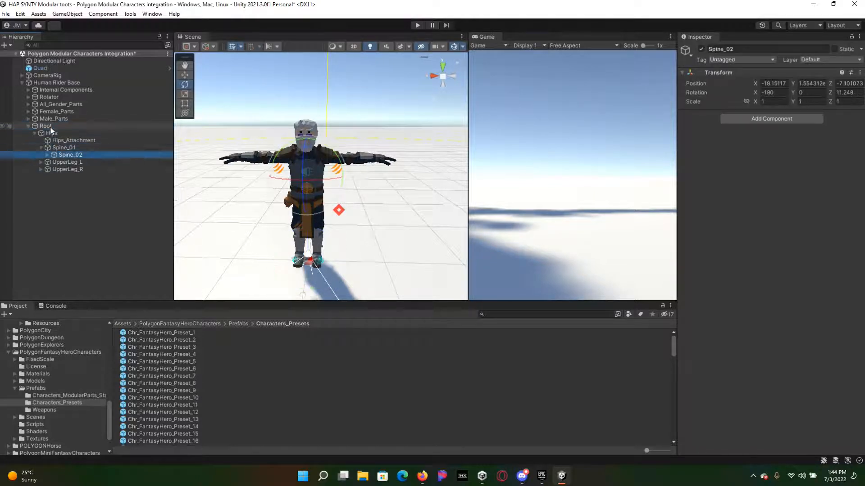
key("Right")
key("Right")
key("Right")
key("Right")
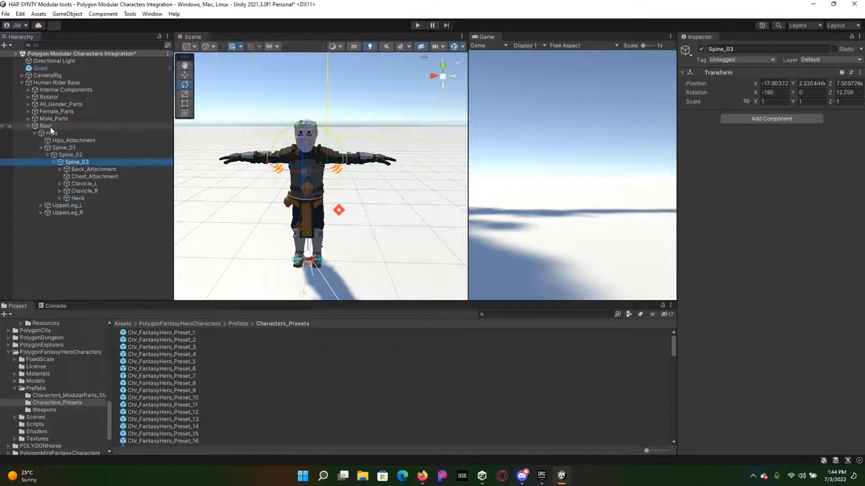
- Expand the right arm bones from Clavicle_R through Shoulder_R and Elbow_R to show Hand_R
key("Down")
key("Down")
key("Down")
key("Right")
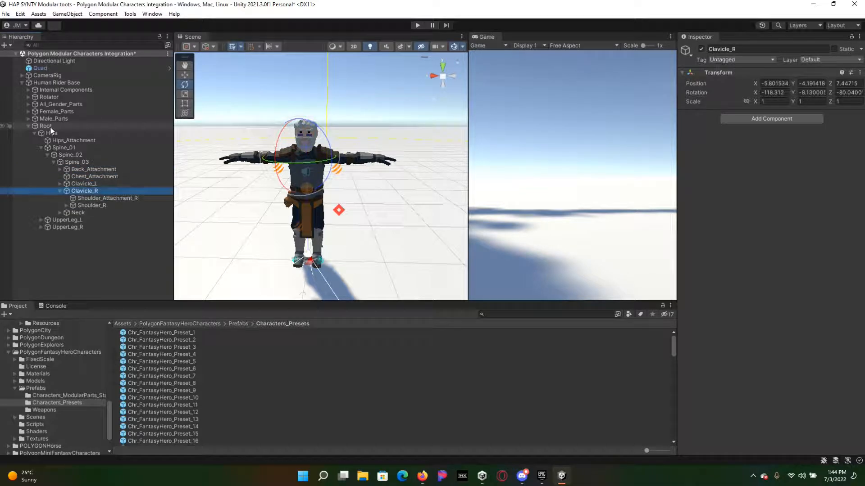
key("Right")
key("Down")
key("Right")
key("Right")
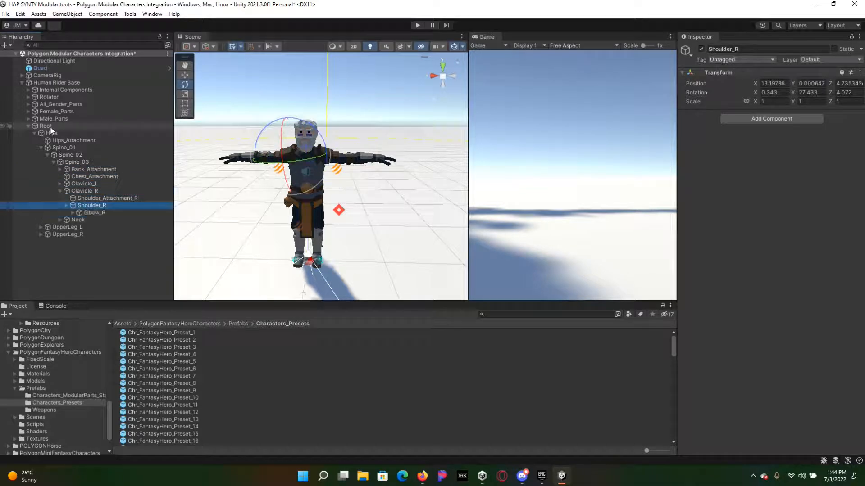
key("Right")
- Expand the left arm bones from Clavicle_L through Shoulder_L and Elbow_L to show Hand_L
key("Up")
key("Up")
key("Up")
key("Up")
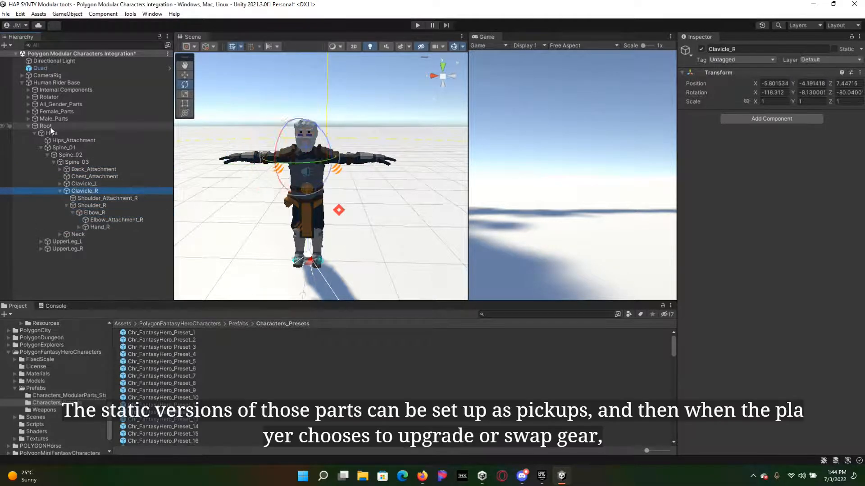
key("Right")
key("Down")
key("Down")
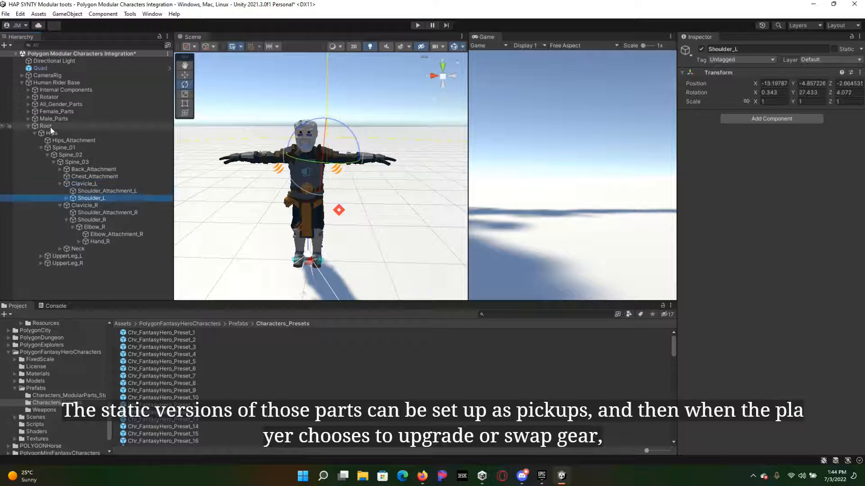
key("Right")
key("Down")
key("Right")
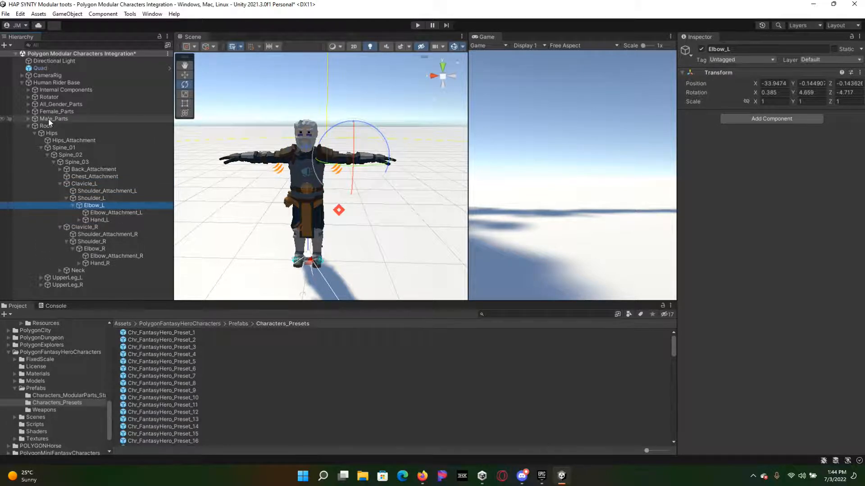
- Locate ModularCharactersAvatar through Chr_FantasyHero_Preset_1's Animator and assign it as the Avatar of Human Rider Base's Animator
left_click(51, 82)
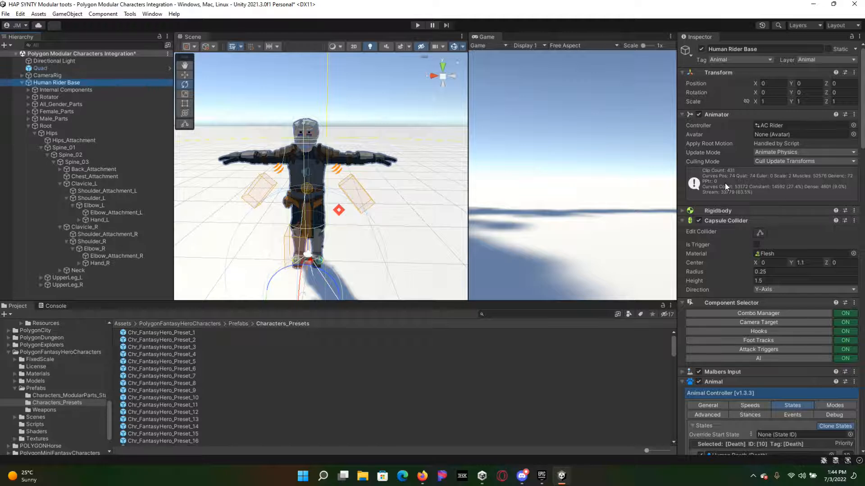
scroll(725, 183, "down", 3)
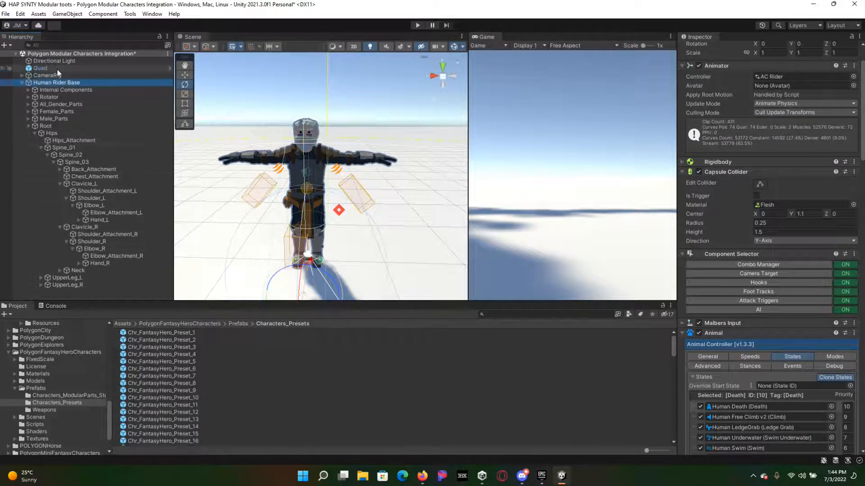
double_click(170, 334)
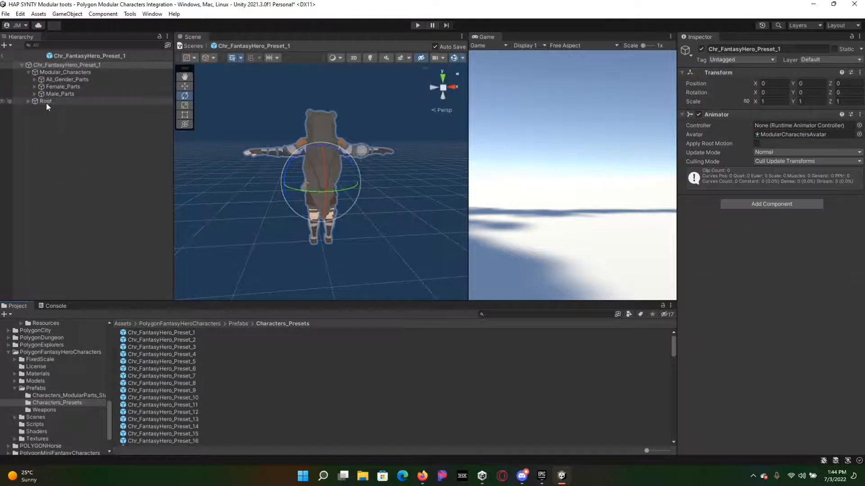
left_click(793, 134)
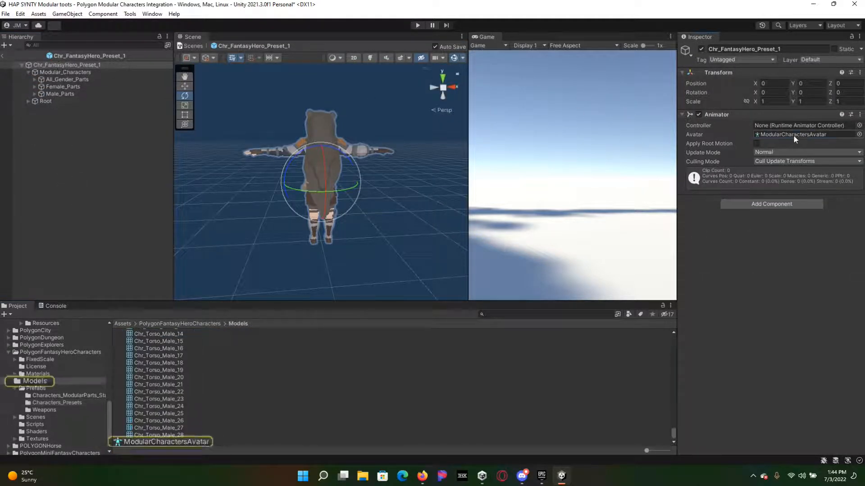
left_click(3, 56)
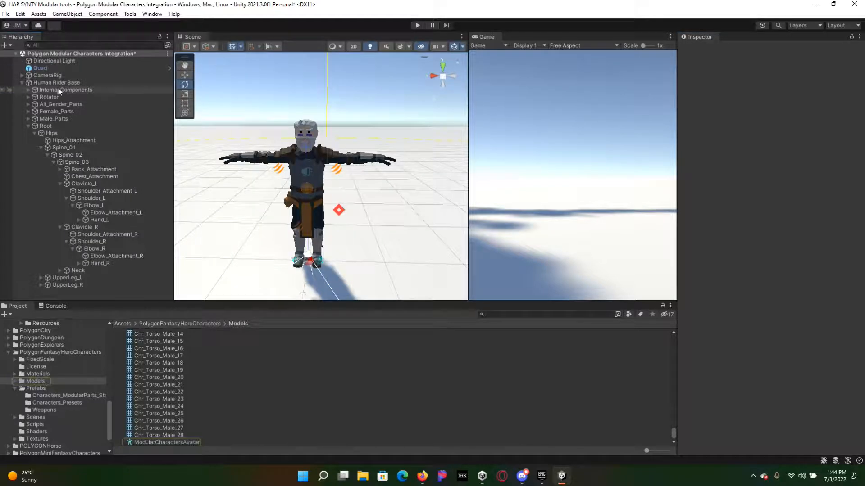
left_click(63, 84)
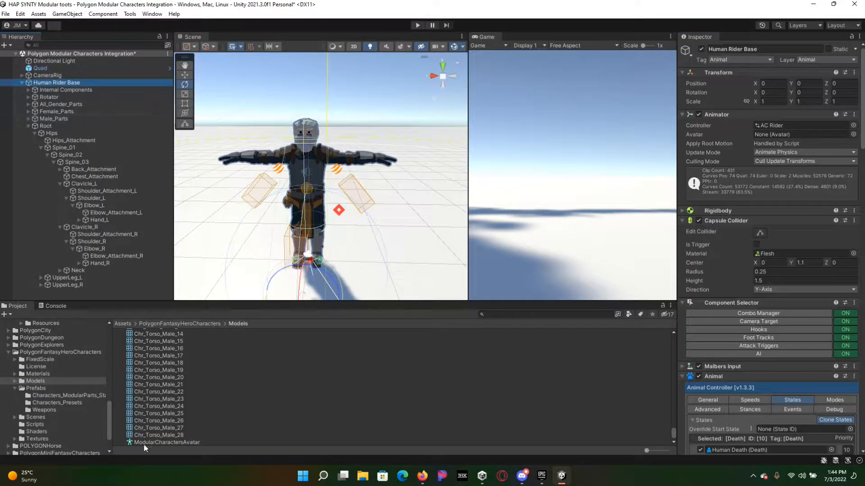
left_click_drag(147, 441, 787, 133)
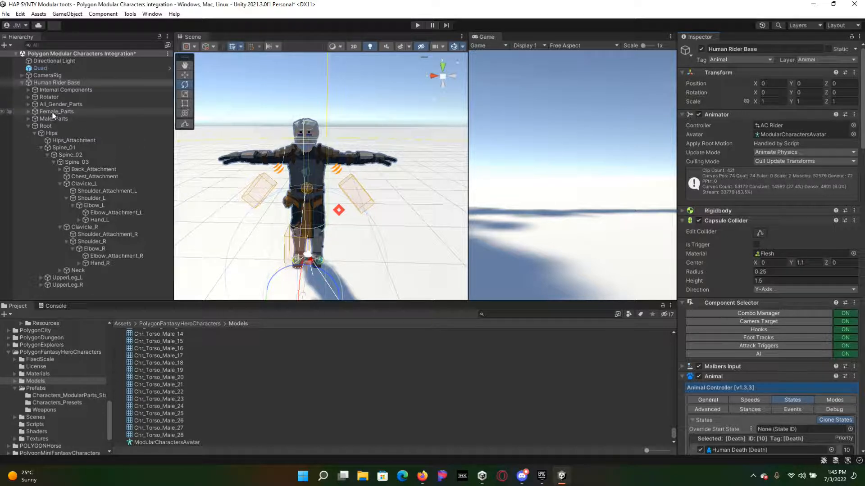
- Expand Internal Components and re-dock the Hierarchy as a full-height column so the whole object tree fits
left_click(27, 90)
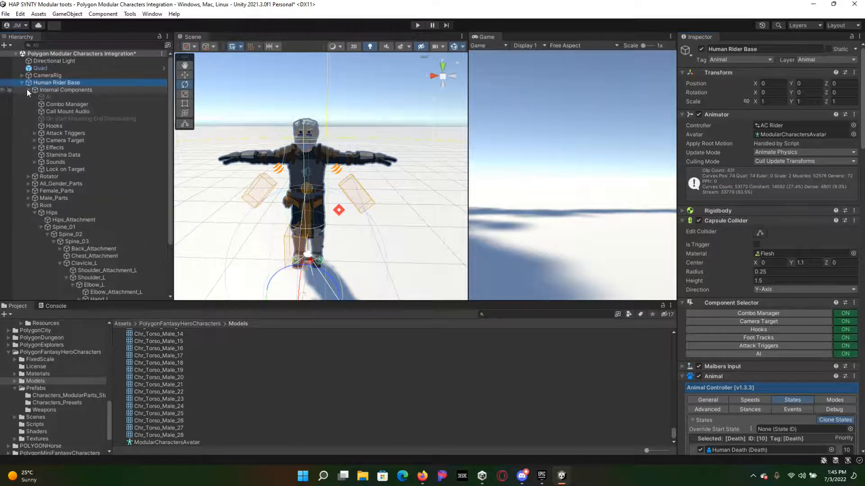
scroll(90, 130, "down", 3)
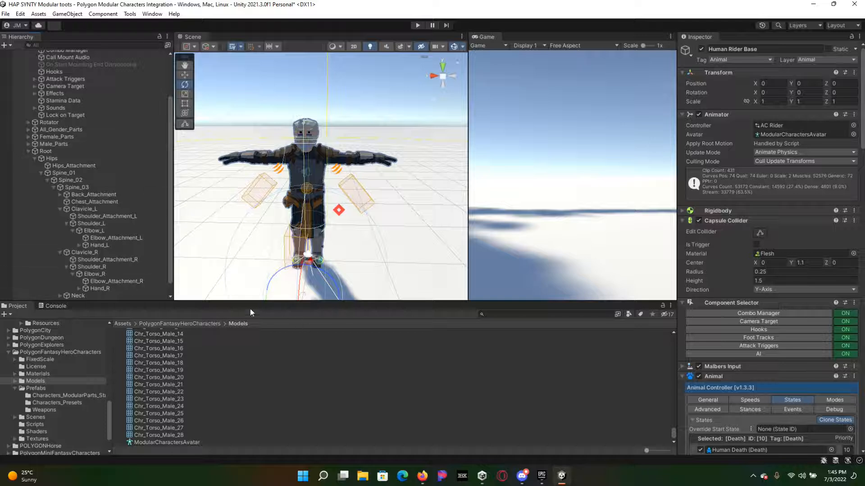
left_click_drag(250, 302, 250, 311)
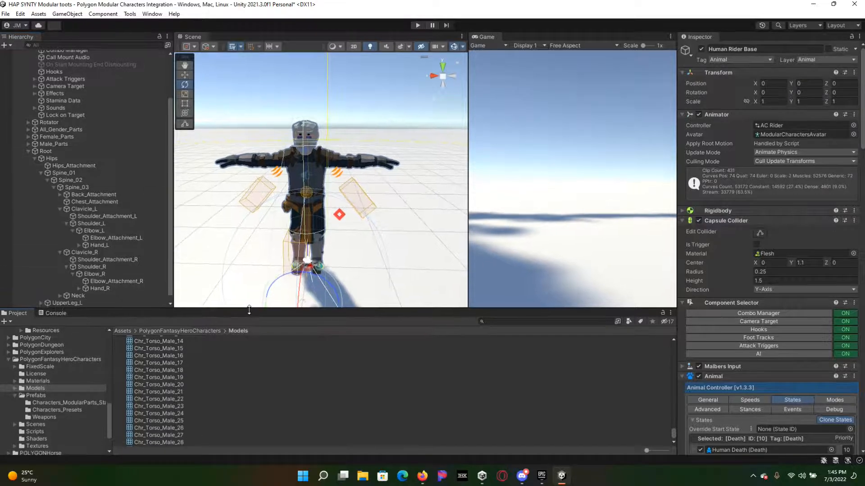
left_click_drag(15, 37, 1, 86)
left_click_drag(89, 153, 154, 163)
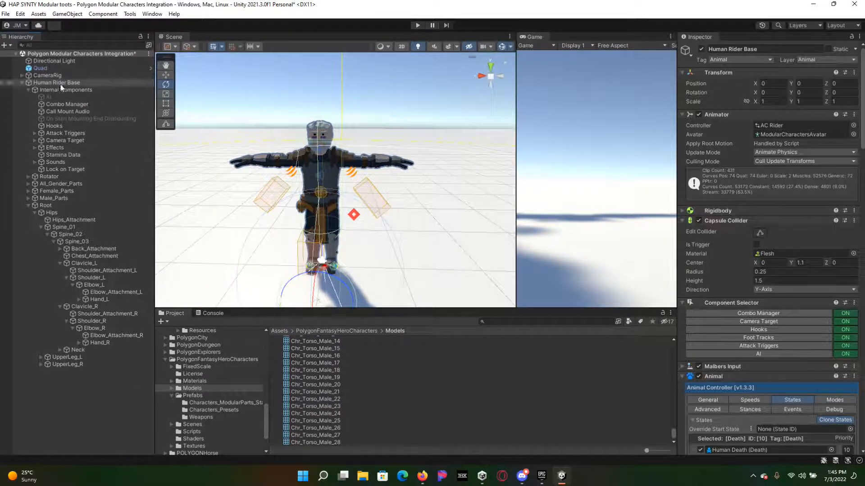
- Expand Attack Triggers and set Human Rider Base as the Owner of both Attack Trigger LHand and Attack Trigger RHand
left_click(61, 140)
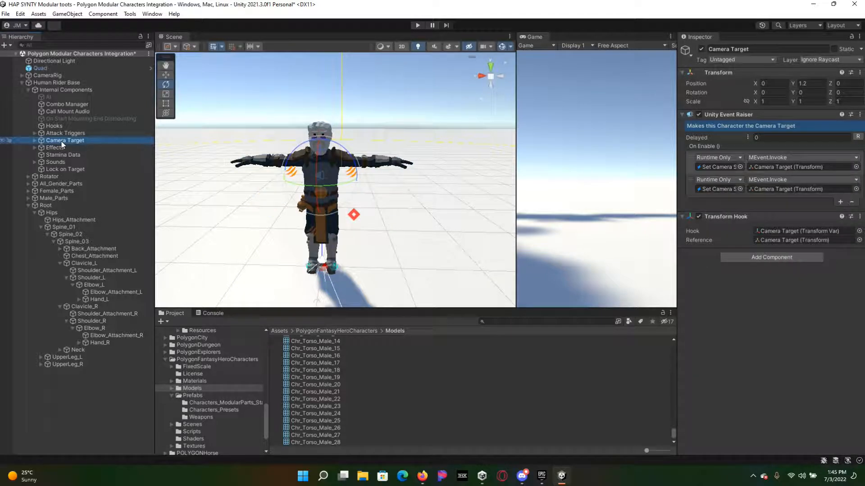
left_click(61, 134)
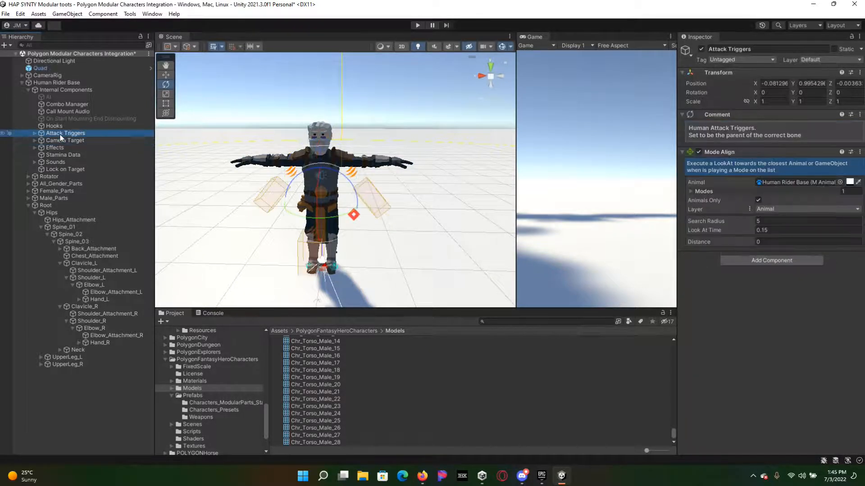
left_click(35, 133)
left_click(86, 141)
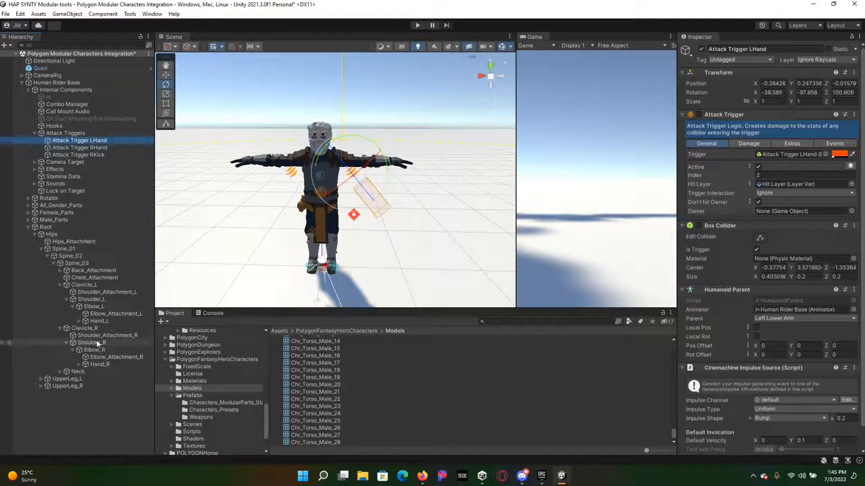
left_click(95, 322)
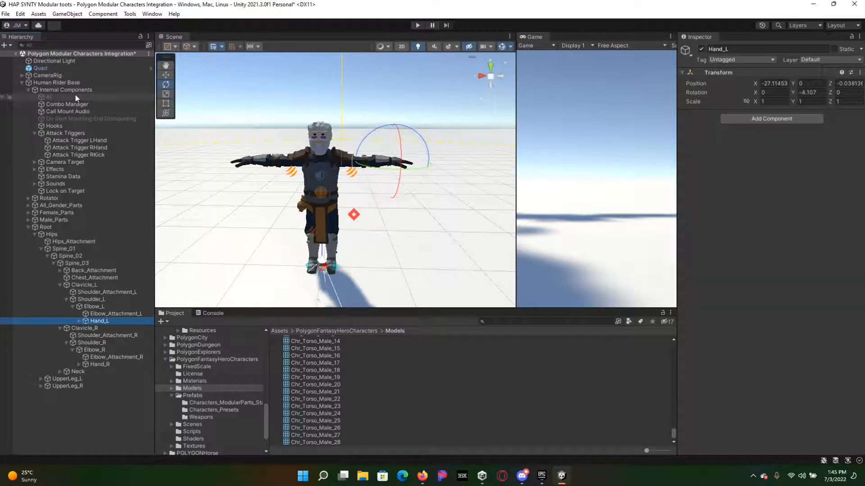
left_click(82, 134)
left_click(83, 140)
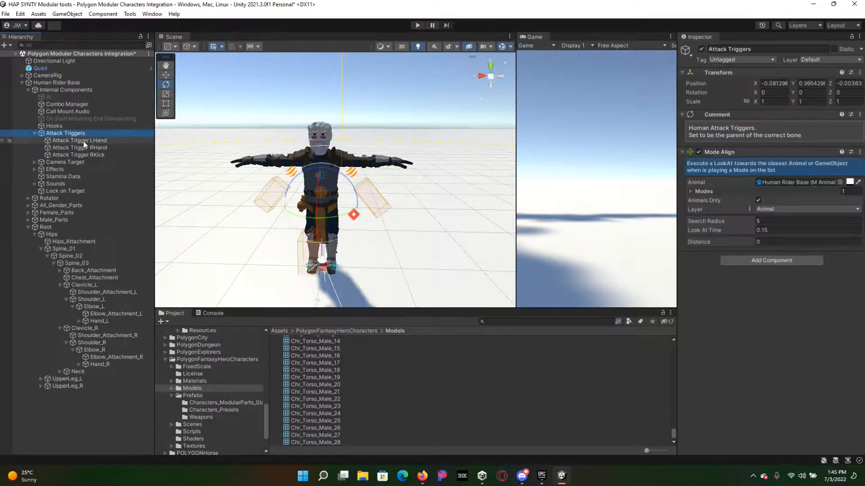
left_click(60, 83)
left_click_drag(60, 86, 769, 215)
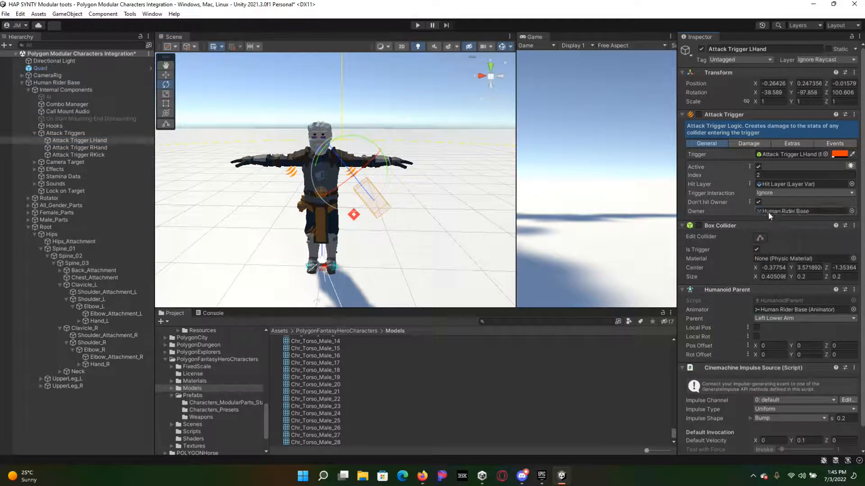
left_click(78, 148)
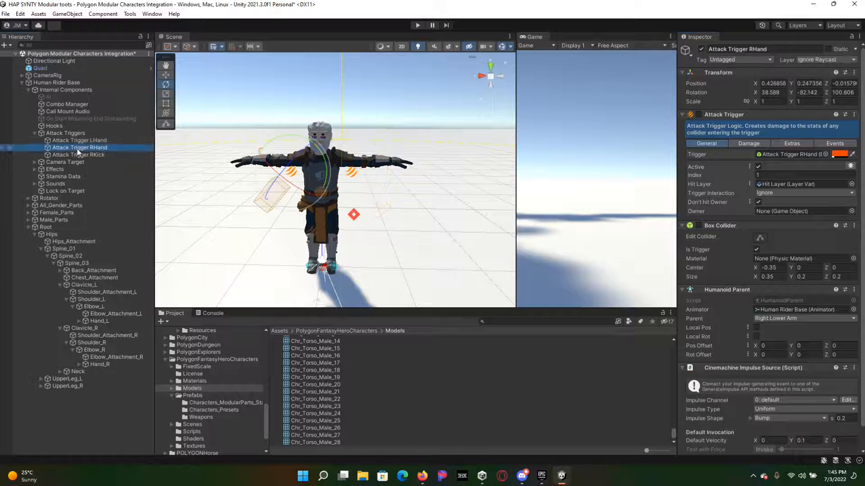
left_click_drag(53, 82, 816, 212)
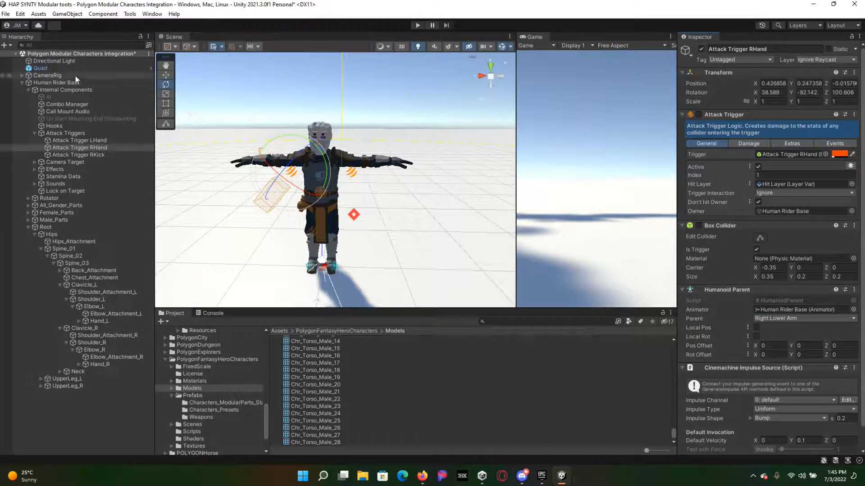
- Assign the Root bone as RootBone in the advanced Animal controller settings of Human Rider Base
left_click(63, 83)
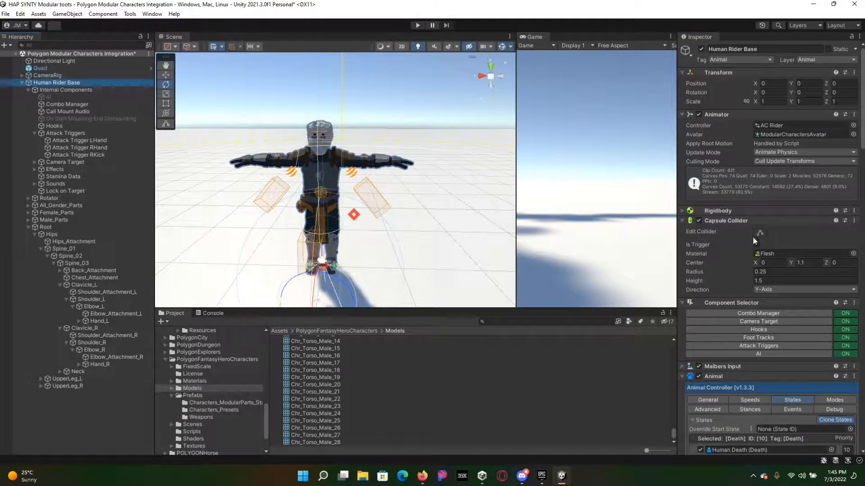
scroll(720, 228, "down", 5)
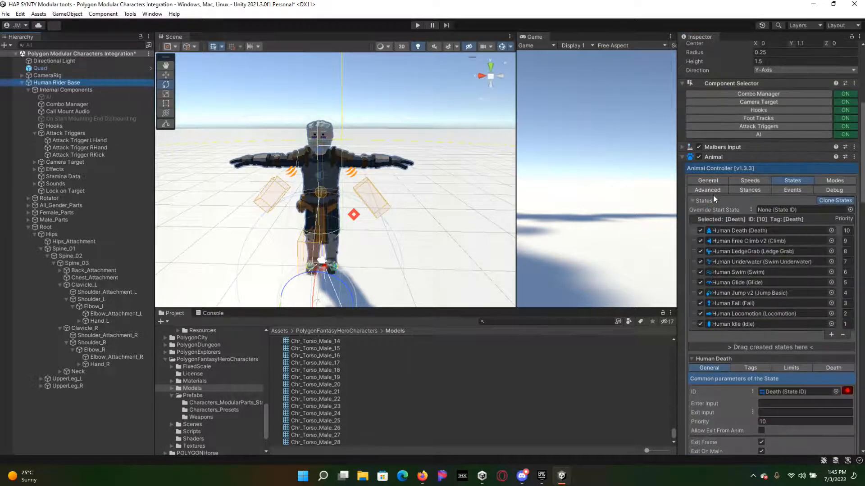
left_click(717, 181)
scroll(717, 205, "down", 2)
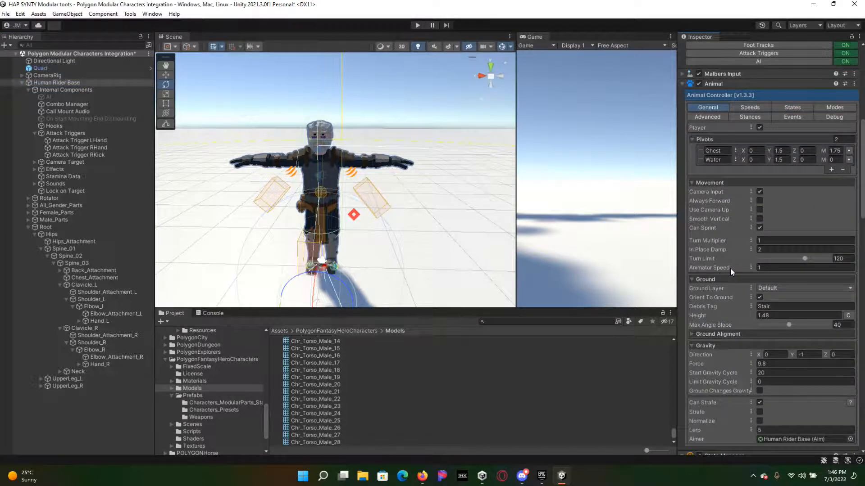
left_click(713, 118)
scroll(771, 278, "down", 2)
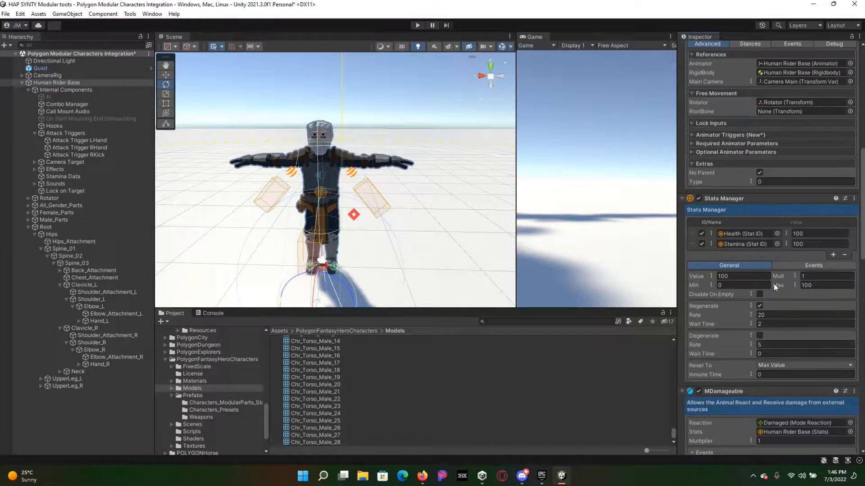
scroll(774, 282, "up", 2)
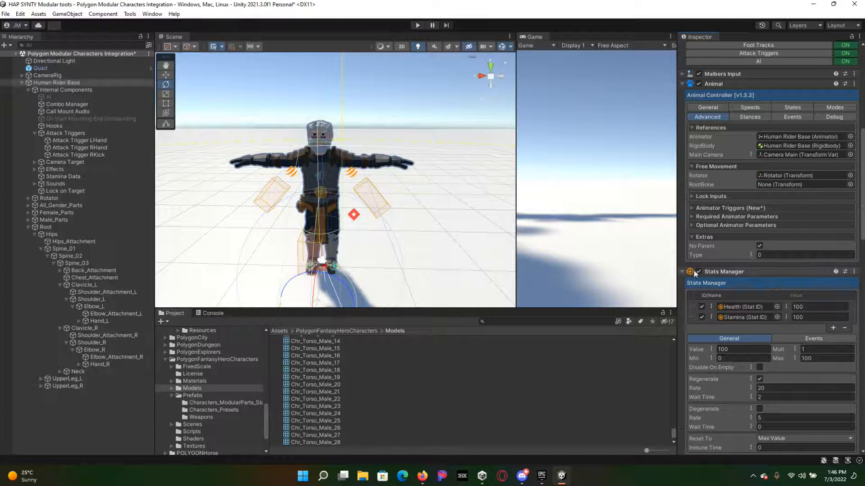
left_click_drag(54, 226, 784, 187)
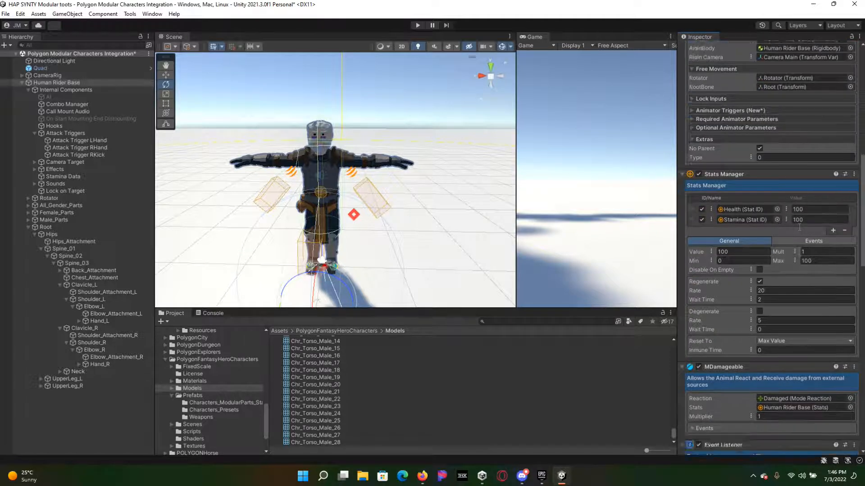
- Set the Aim Side of Human Rider Base's Aim component to Right
scroll(793, 243, "down", 10)
scroll(800, 251, "down", 4)
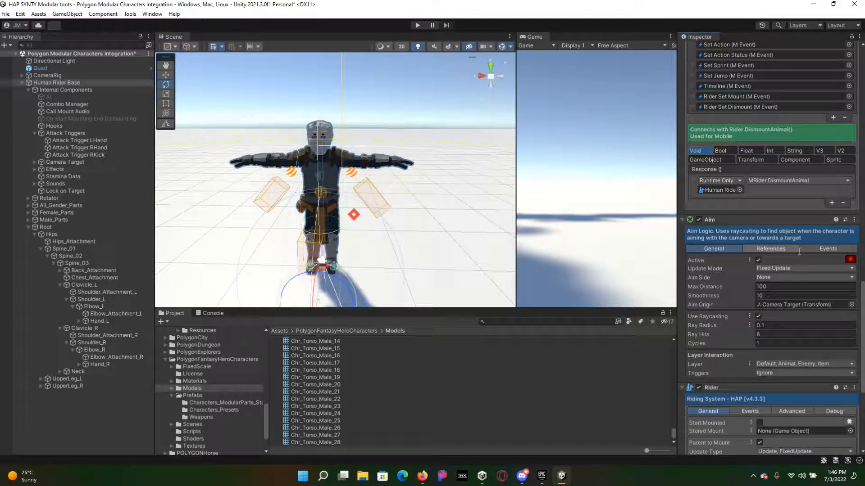
scroll(800, 251, "down", 5)
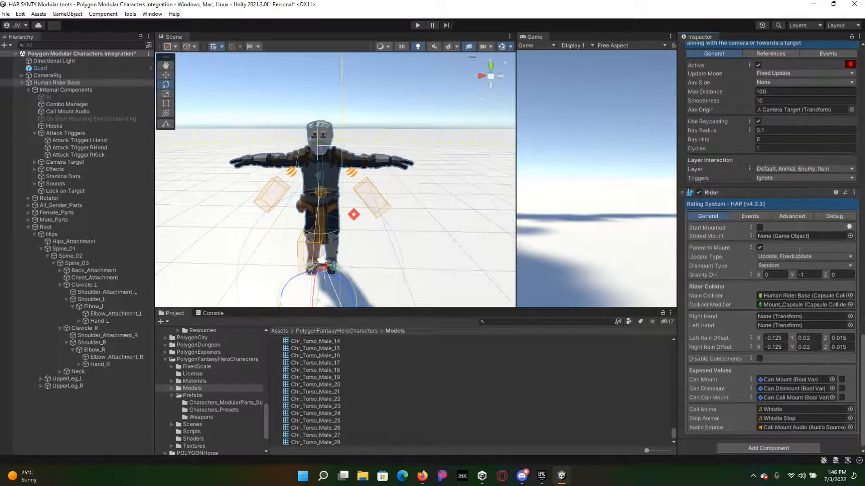
scroll(792, 183, "up", 3)
left_click(782, 131)
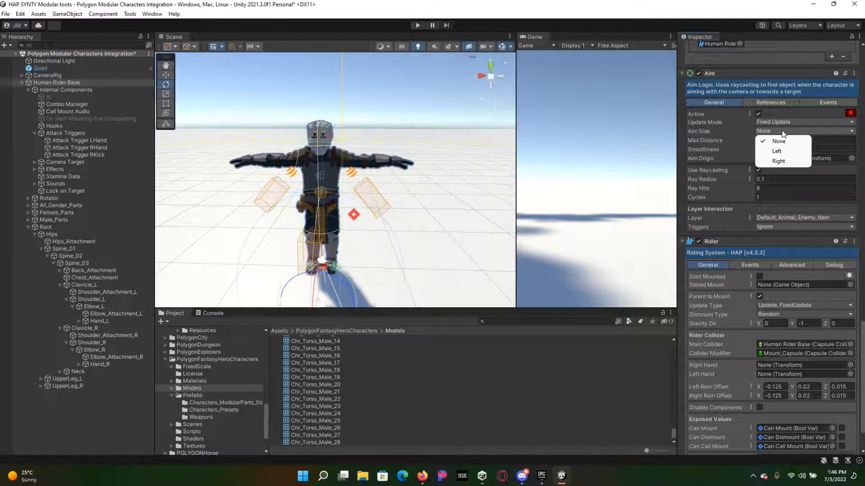
left_click(783, 161)
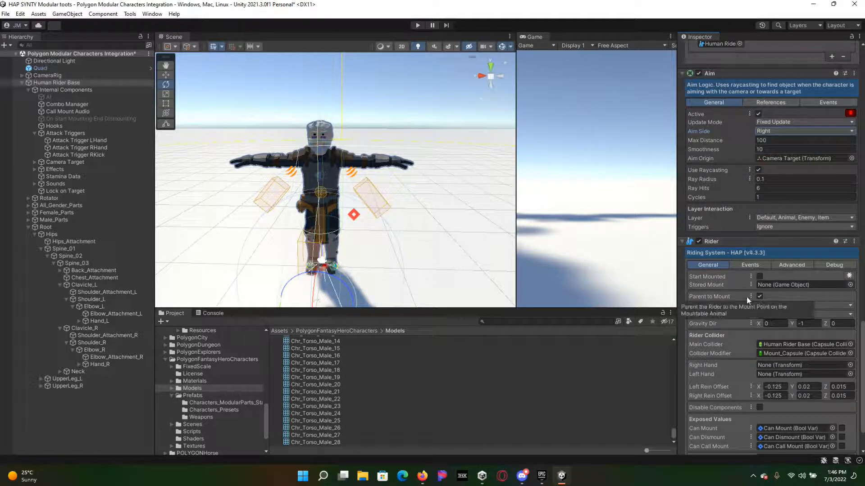
- Assign Hand_L as the Left Hand and Hand_R as the Right Hand in Human Rider Base's Rider component
scroll(747, 296, "down", 3)
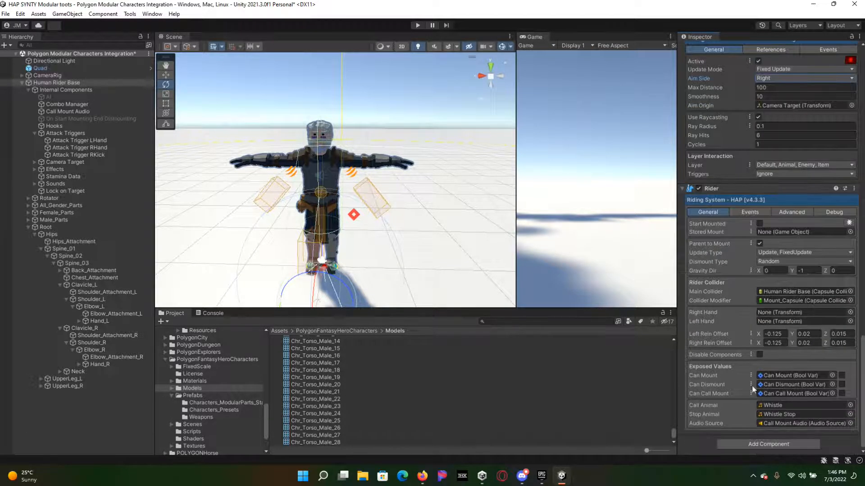
left_click(792, 211)
left_click(722, 336)
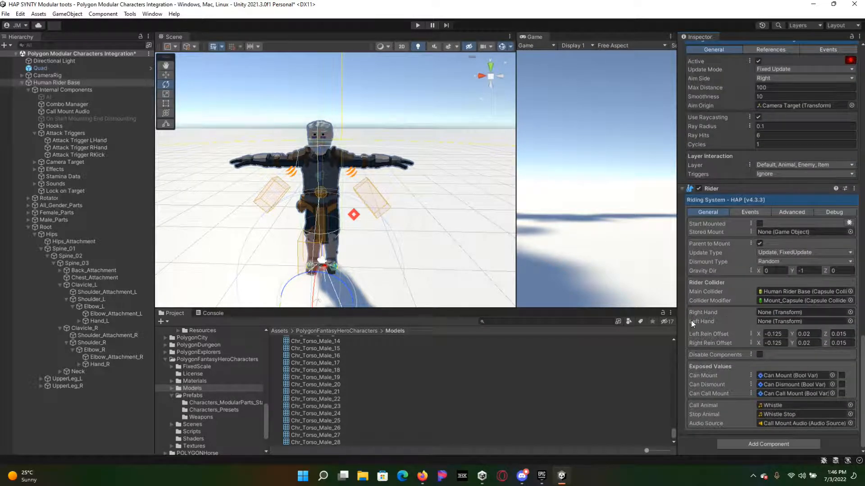
left_click_drag(104, 364, 789, 325)
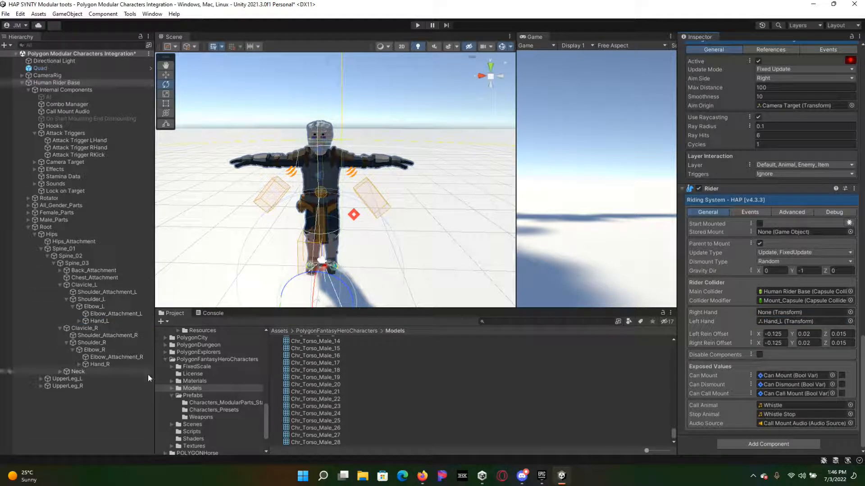
left_click_drag(100, 365, 772, 310)
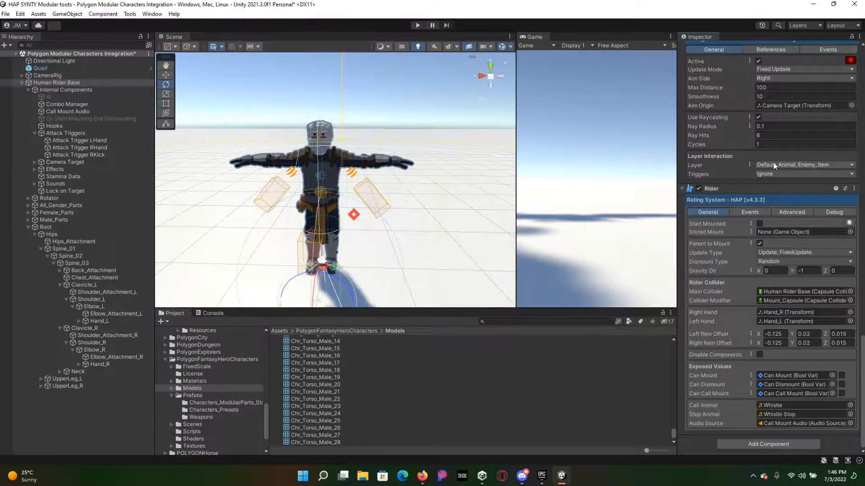
- Collapse Root, Attack Triggers and Internal Components in the object tree, and widen the Game view
scroll(774, 167, "up", 20)
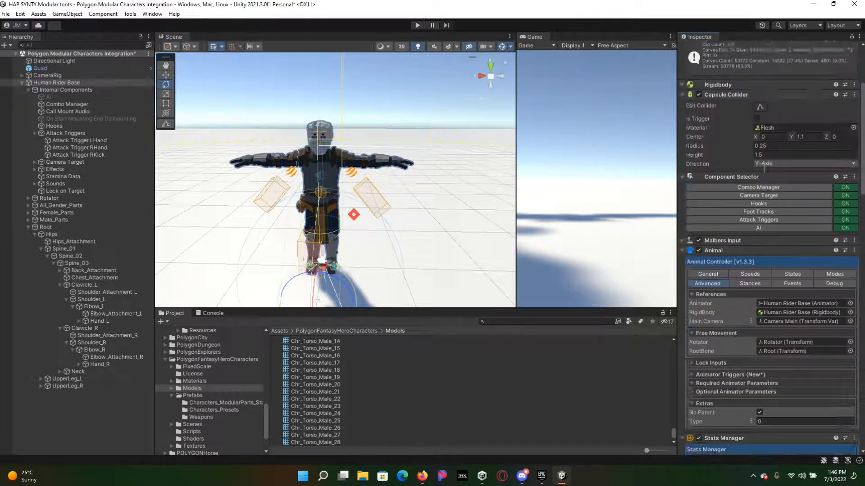
scroll(764, 170, "up", 5)
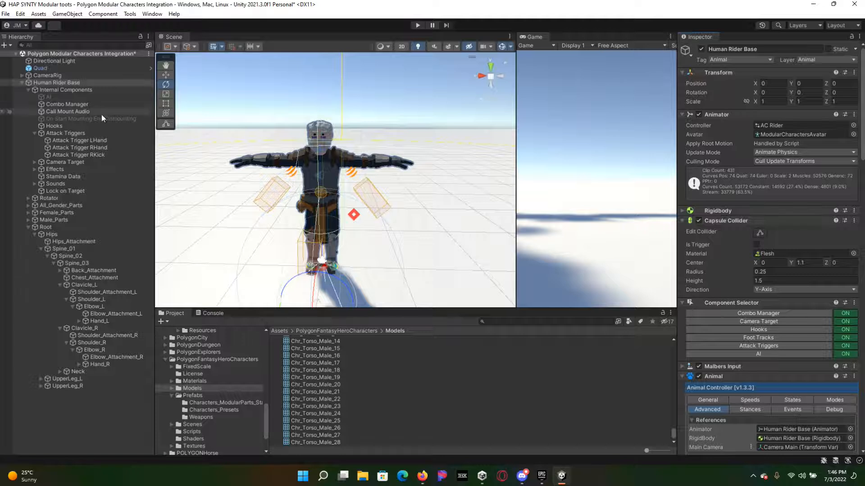
left_click(28, 227)
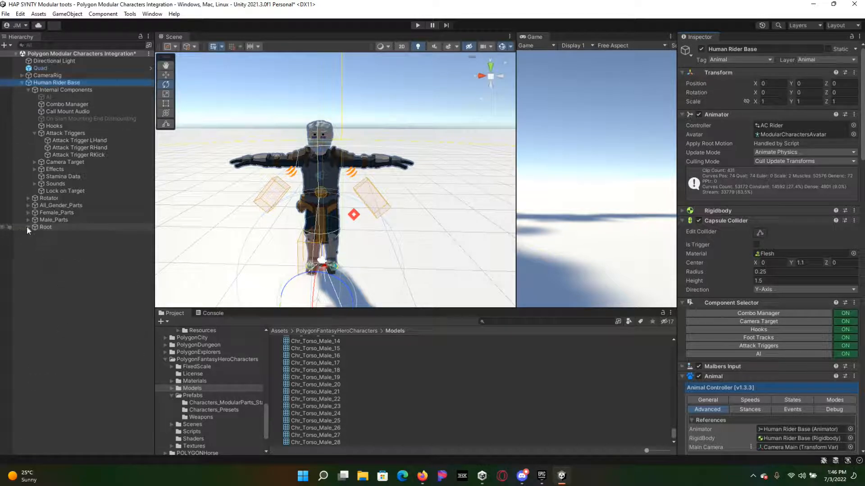
left_click(34, 133)
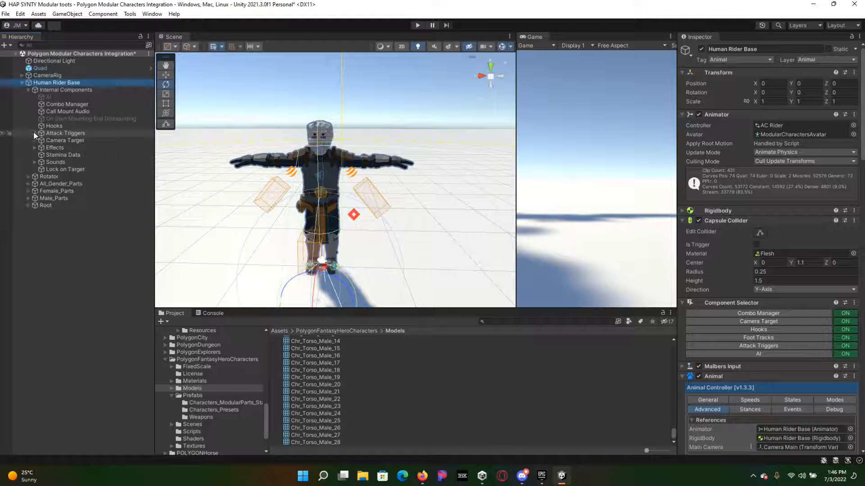
left_click(28, 90)
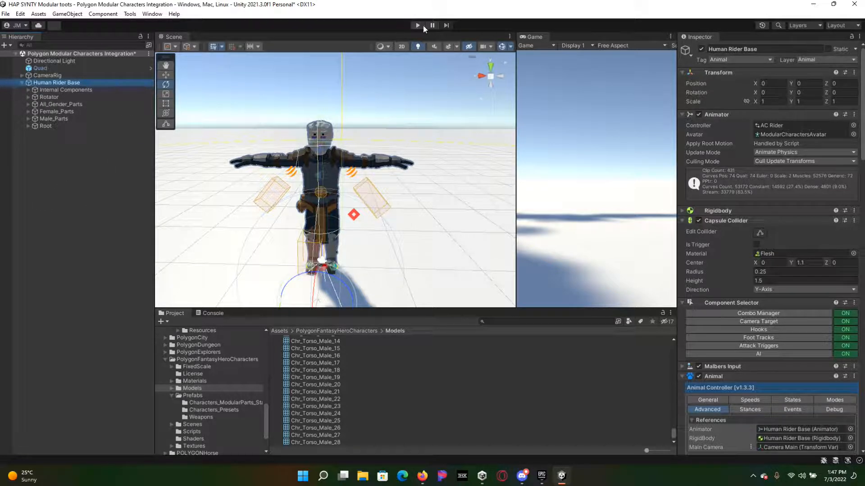
left_click_drag(517, 108, 437, 108)
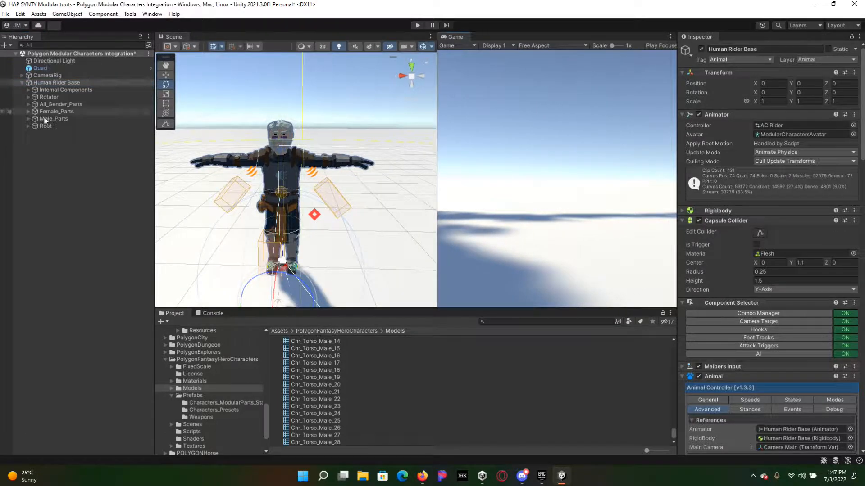
- Set all six CM FreeLook cameras under CameraRig to follow Human Rider Base and look at its Camera Target
left_click(22, 75)
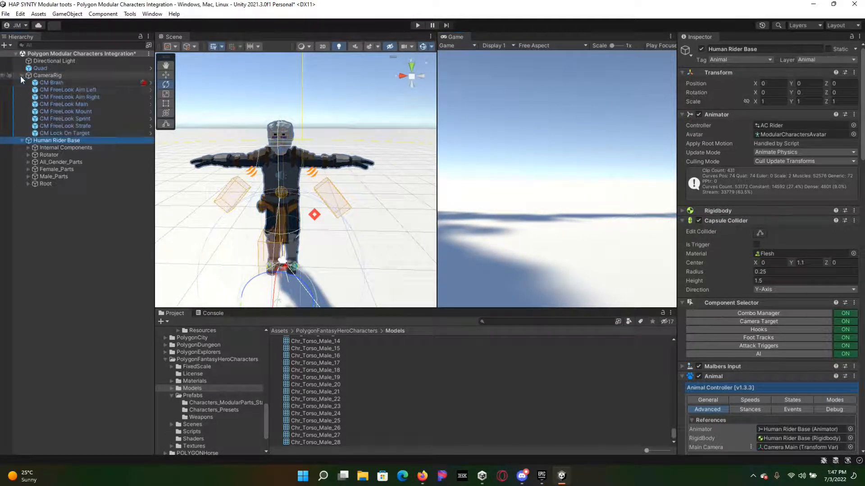
left_click(56, 90)
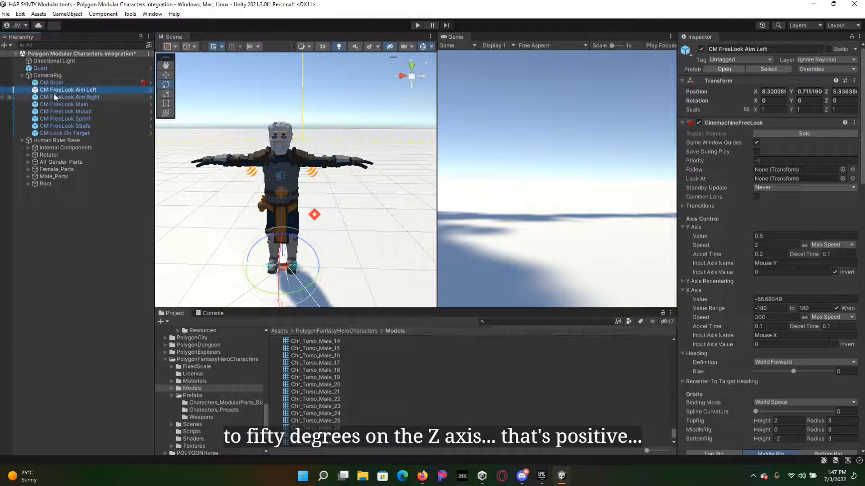
left_click(57, 127, "shift")
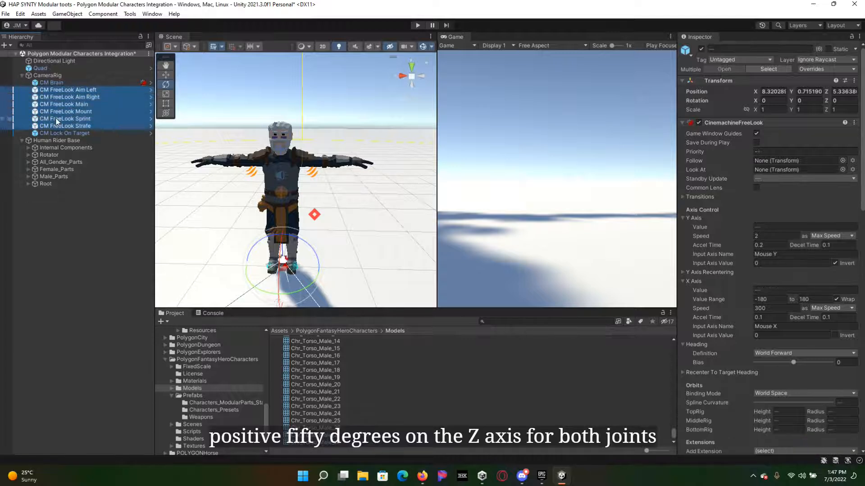
left_click_drag(83, 139, 762, 169)
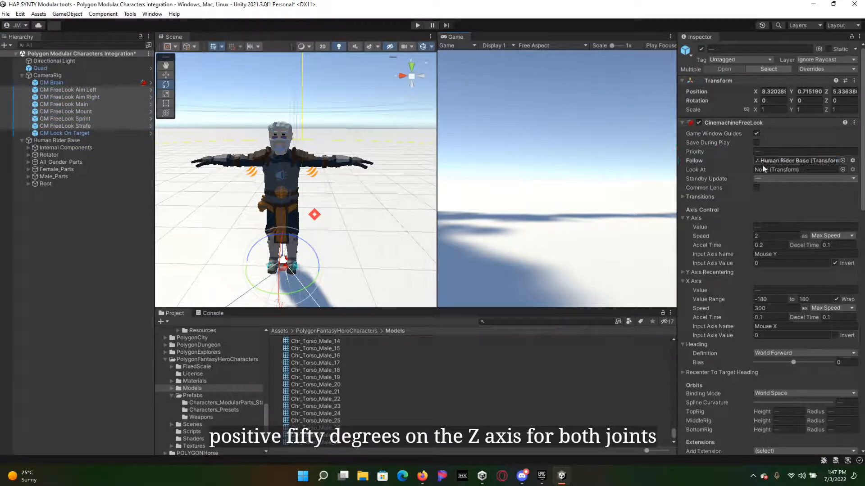
left_click(28, 148)
left_click_drag(76, 198, 788, 174)
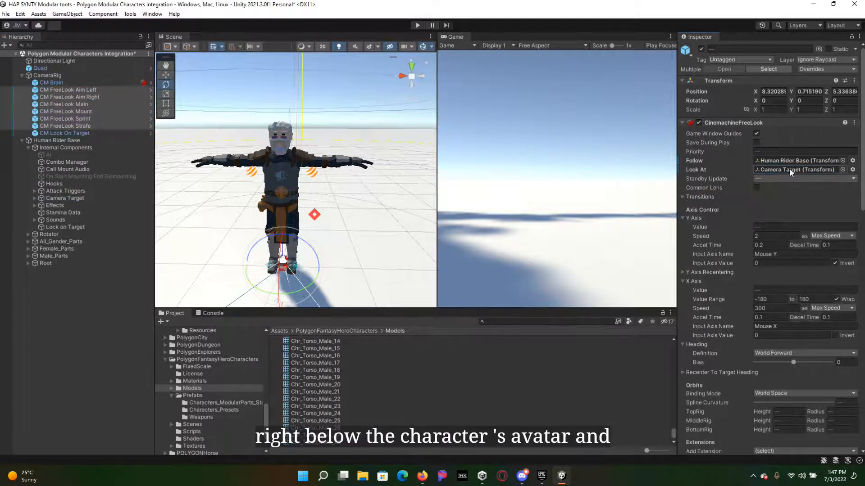
- Set CM Lock On Target to follow Human Rider Base and look at the Lock on Target object
left_click(66, 134)
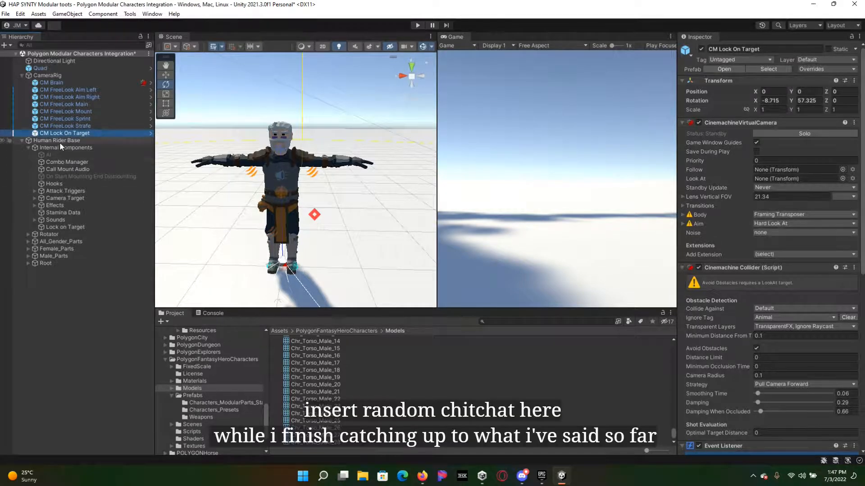
left_click_drag(62, 144, 800, 172)
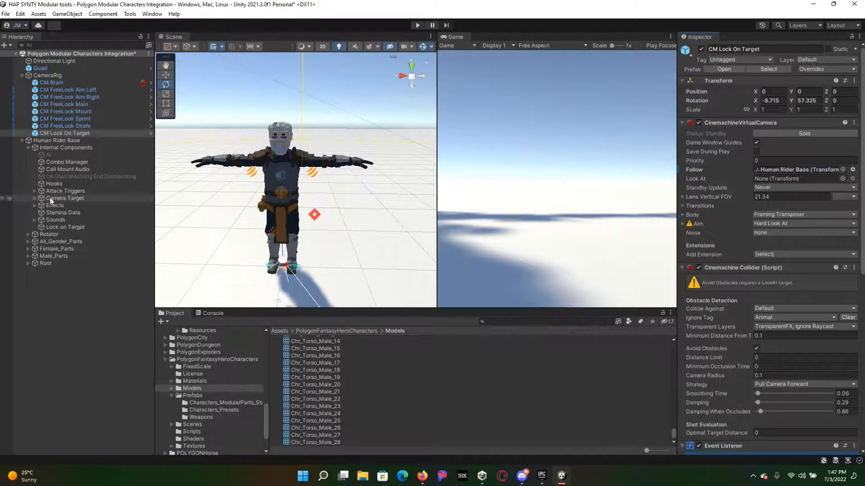
left_click_drag(62, 227, 780, 180)
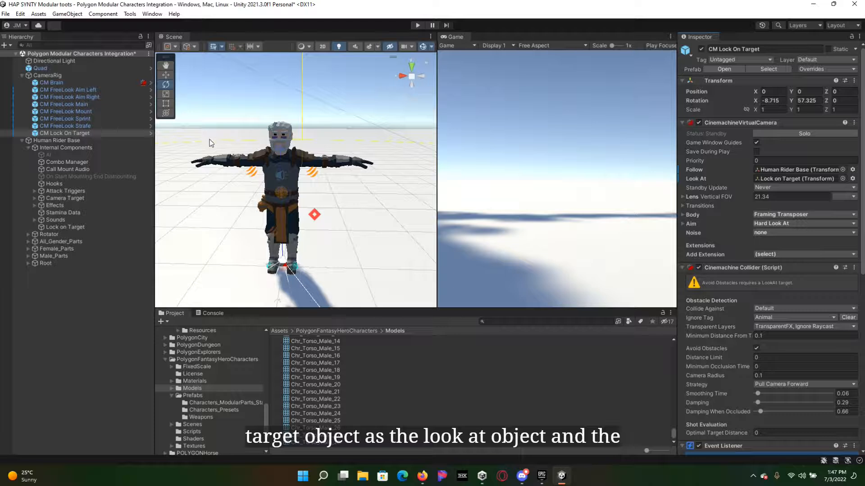
- Run the scene in play mode to test the character's animation and colliders, and stop it
left_click(417, 25)
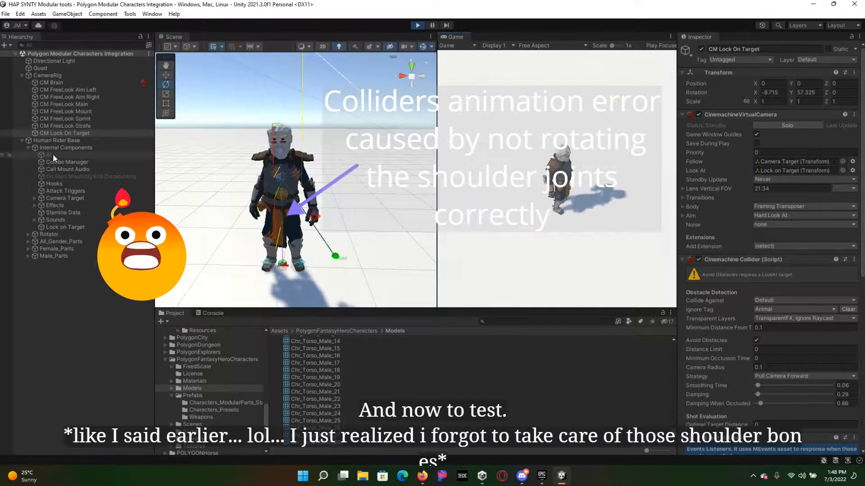
left_click(418, 26)
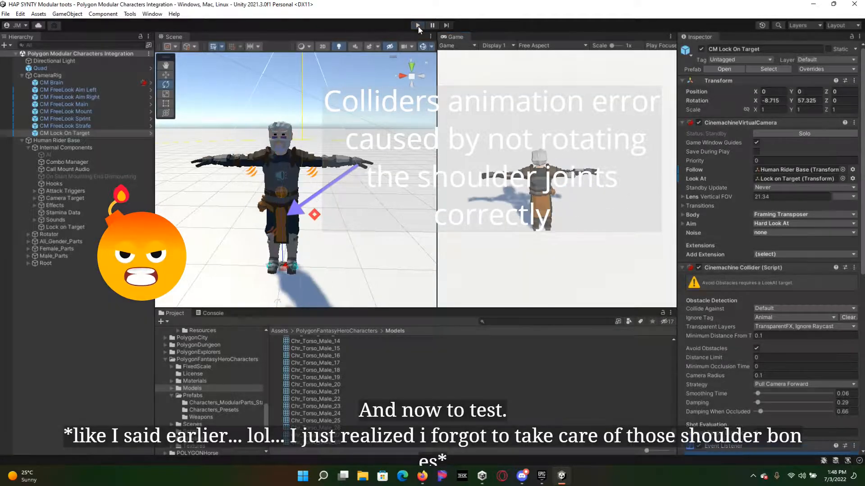
- Filter the object tree by "should" and set the Z rotation of both Shoulder_L and Shoulder_R to 50
left_click(28, 263, "alt")
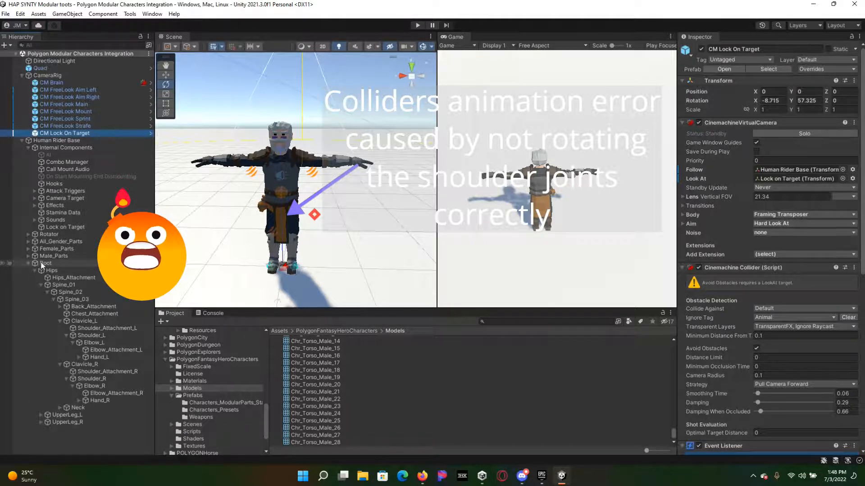
left_click(76, 45)
type("should")
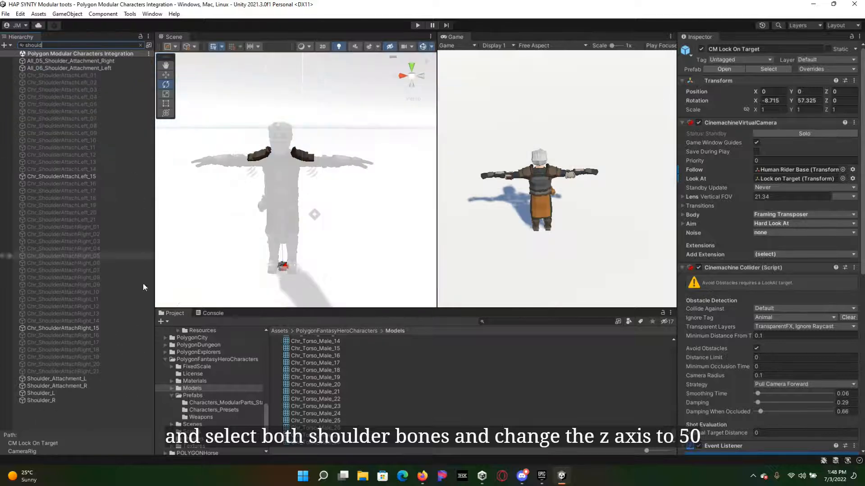
left_click(74, 393)
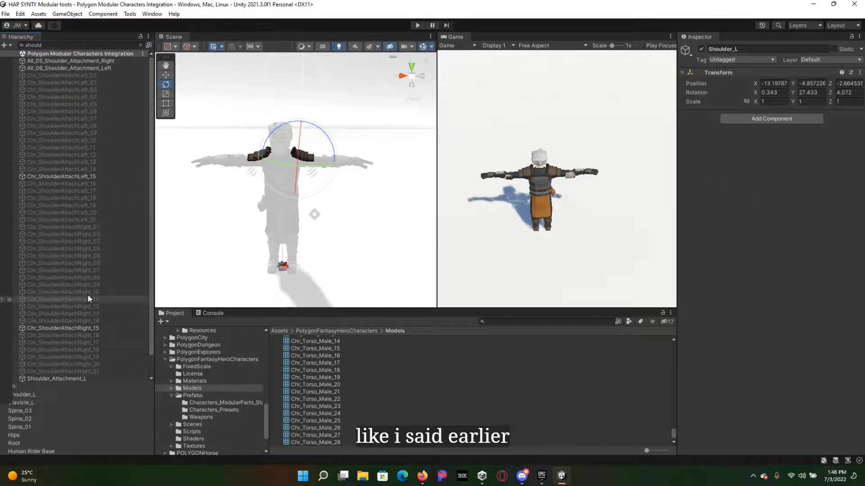
left_click(50, 379, "ctrl")
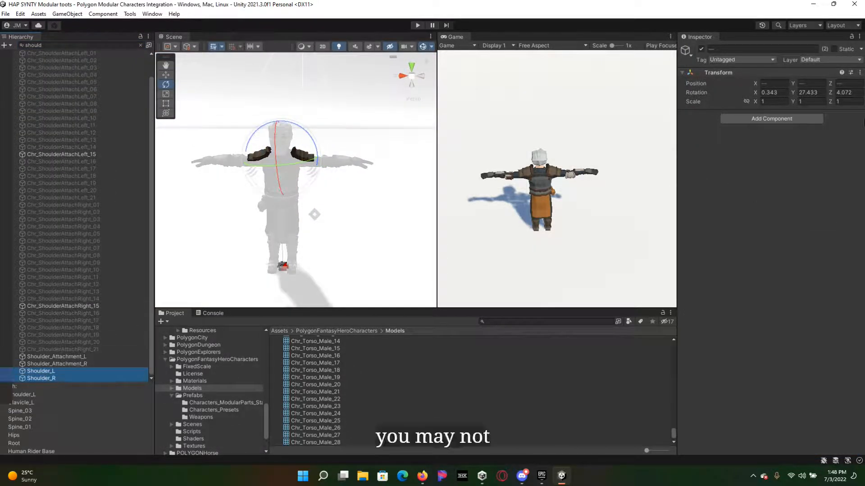
left_click(849, 93)
type("50")
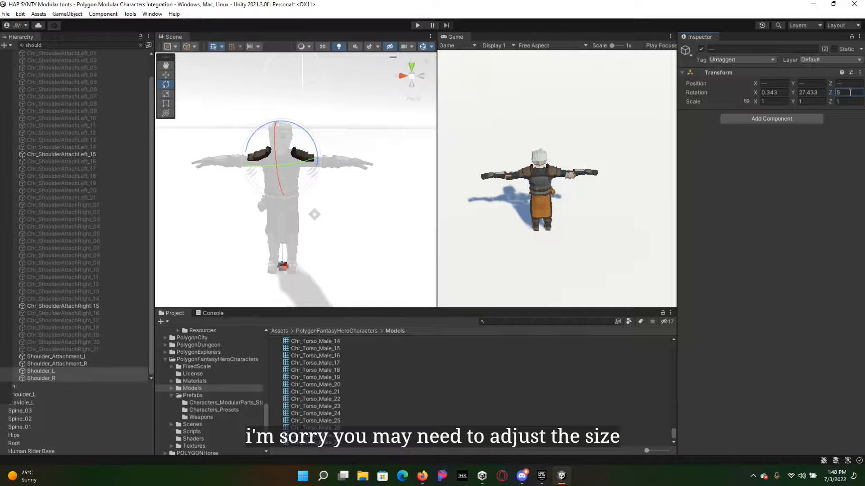
- Deselect the shoulder bones and clear the "should" filter from the object tree
left_click(212, 153)
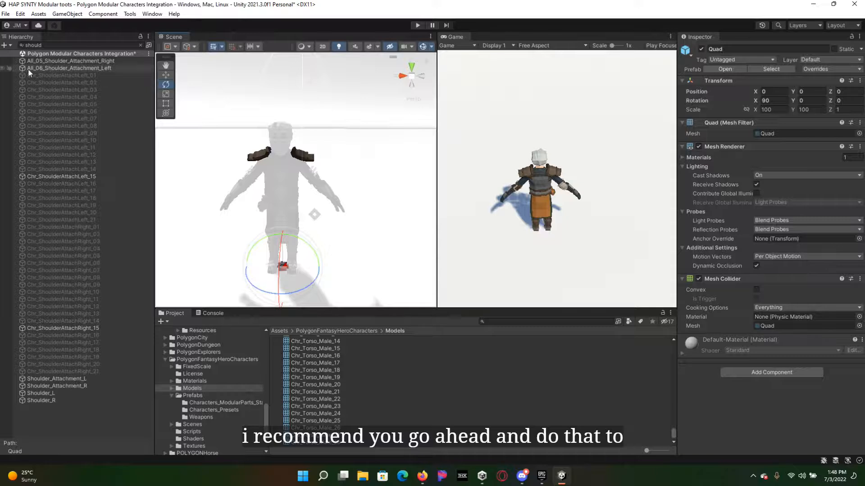
left_click(140, 45)
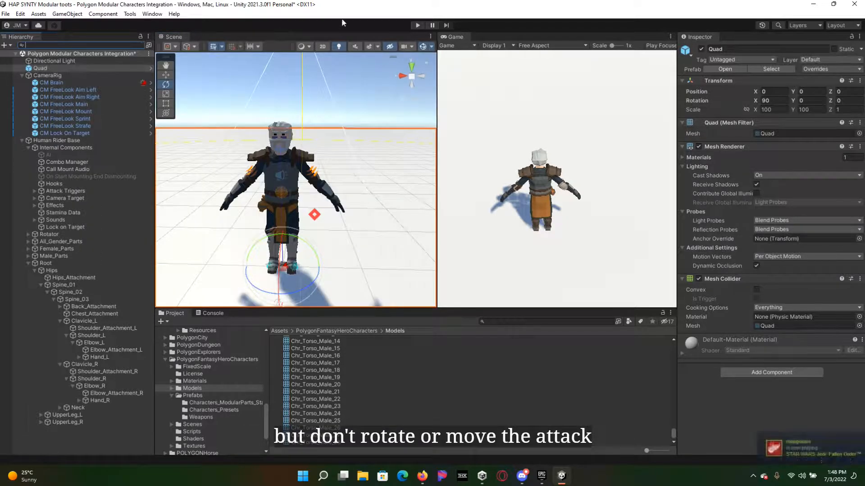
- Run the scene in play mode, test the character's running, turning and jumping with the adjusted shoulders, and stop it
left_click(417, 25)
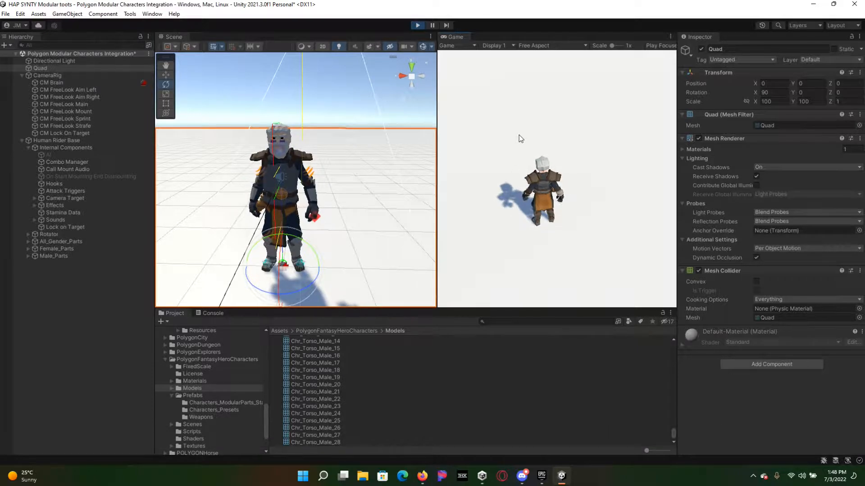
left_click_drag(310, 167, 373, 161, "alt")
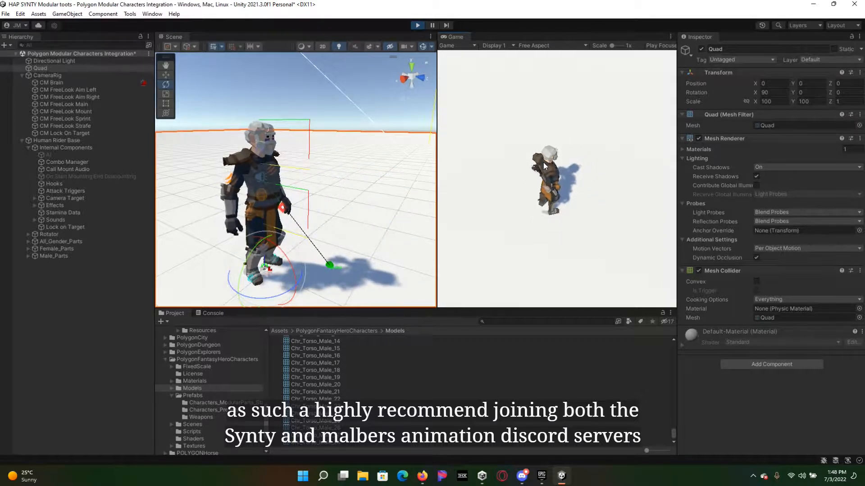
key("w")
key("a")
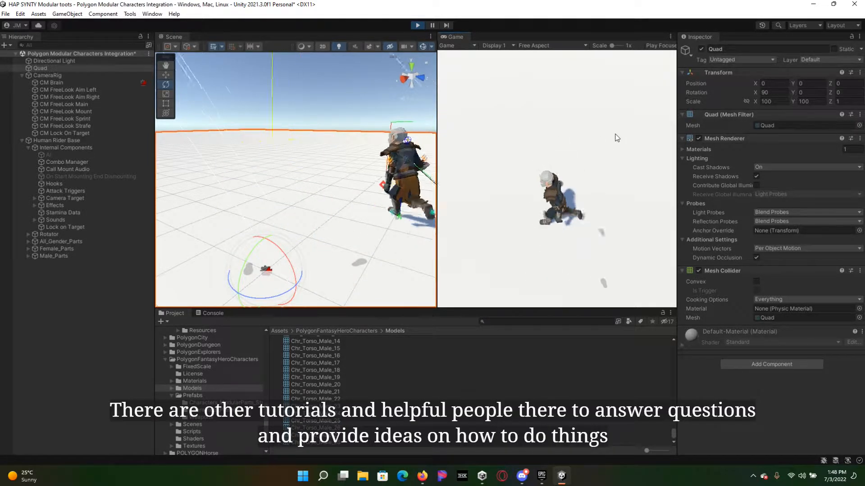
key("s")
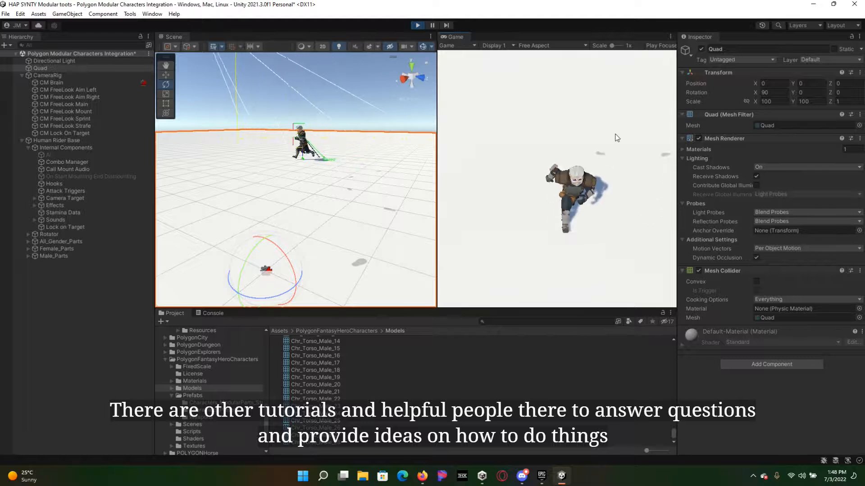
key("space")
key("w")
key("space")
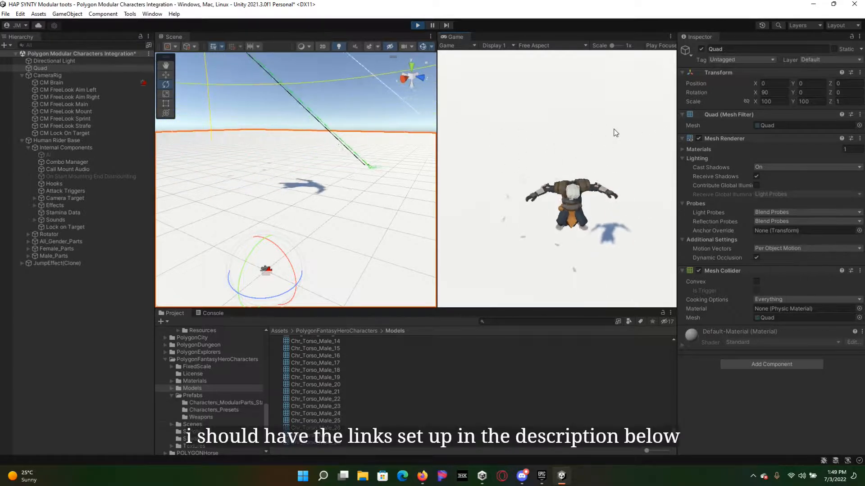
key("w")
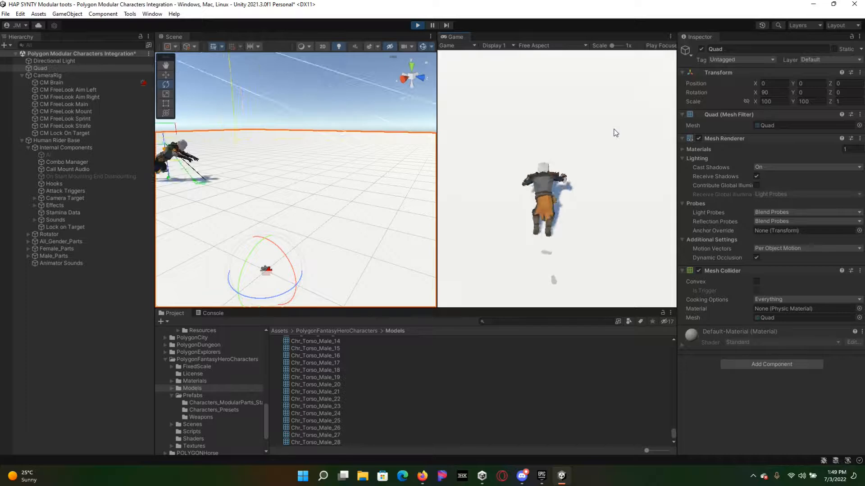
key("d")
key("space")
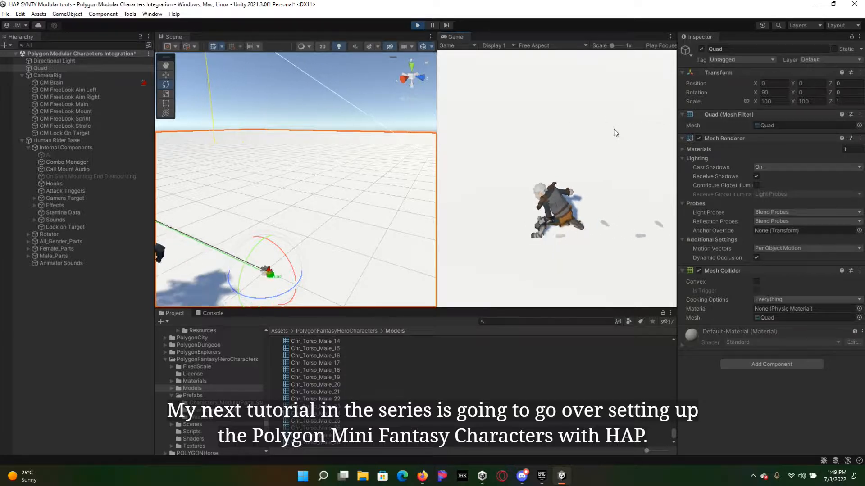
key("w")
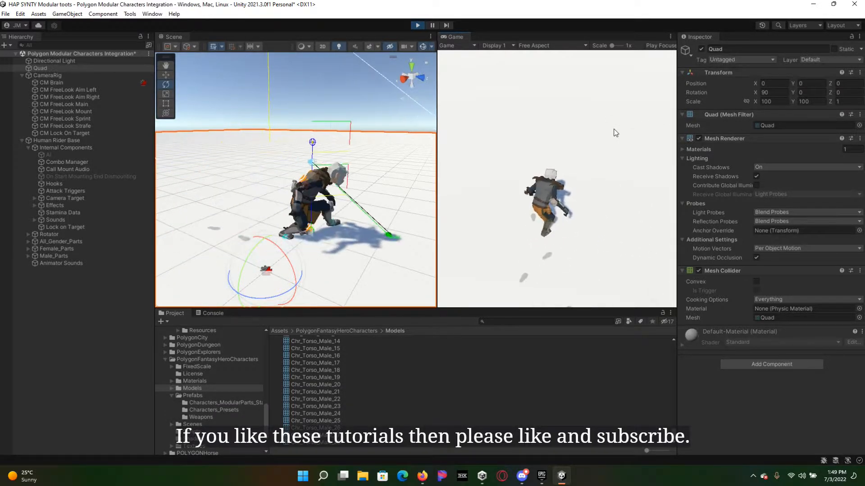
left_click(614, 133)
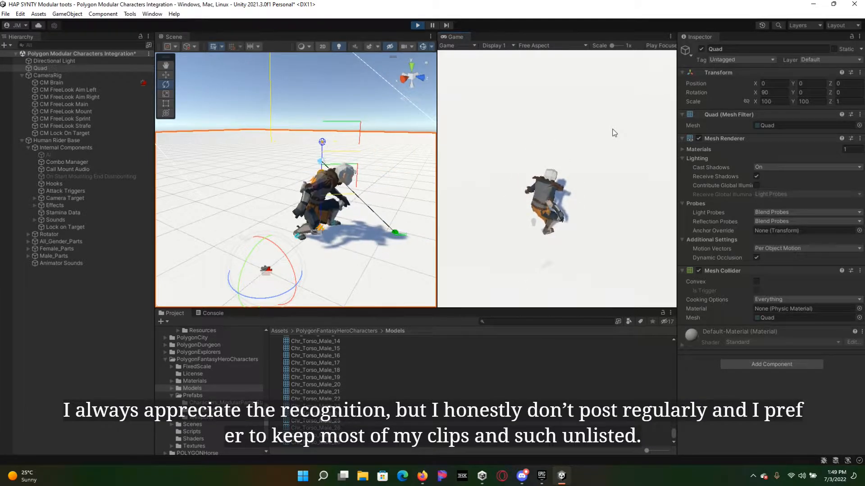
left_click(417, 25)
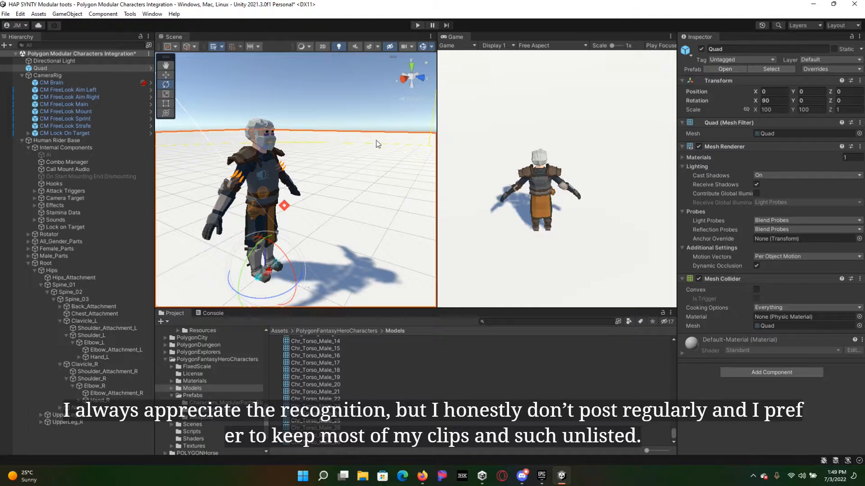